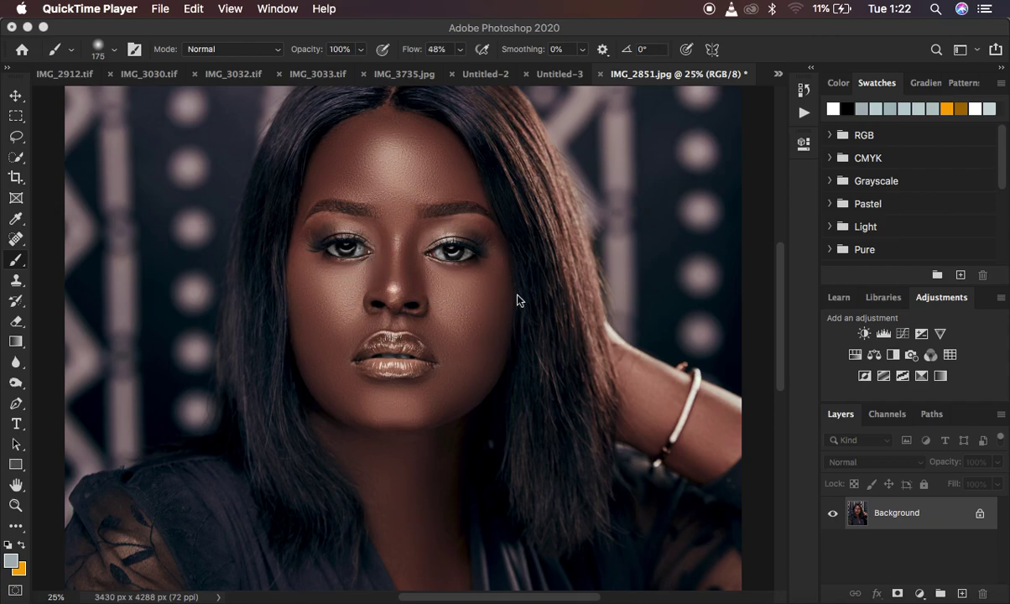
Step: Zoom in to inspect the portrait's skin texture, then back out to the whole image
click(450, 362)
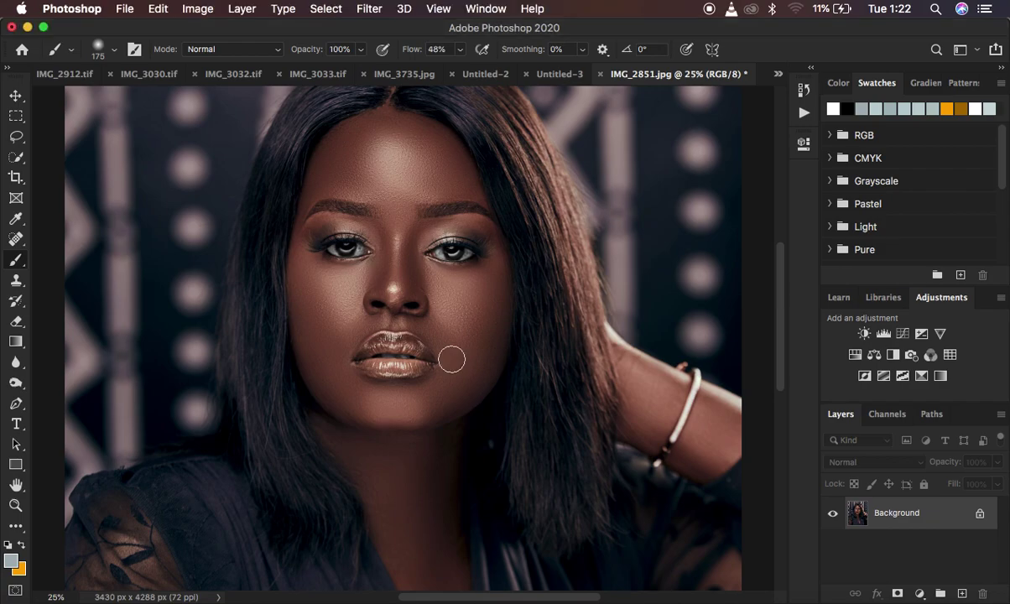
key(super+plus)
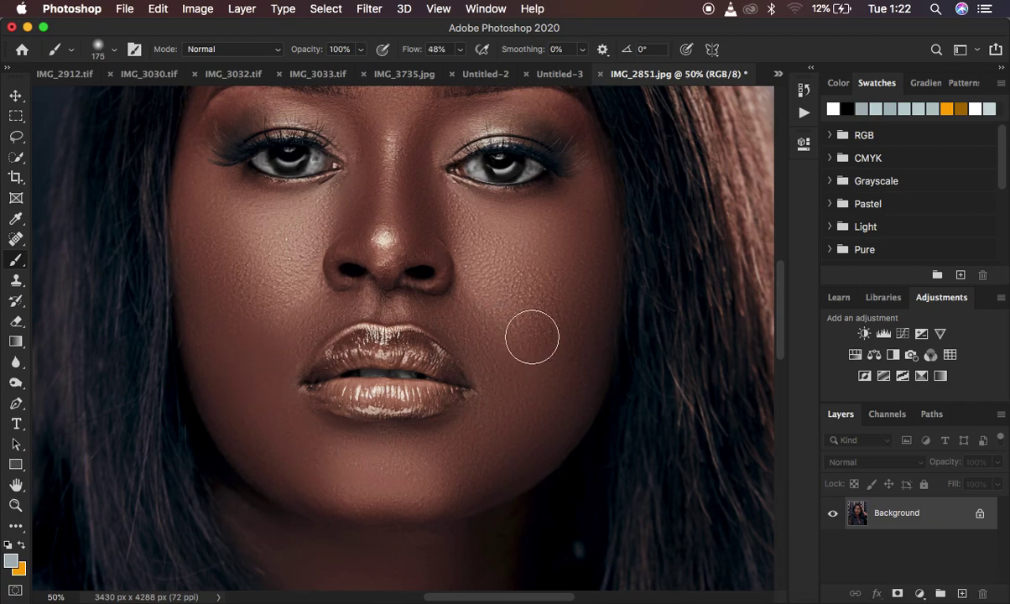
key(super+minus)
key(super+minus)
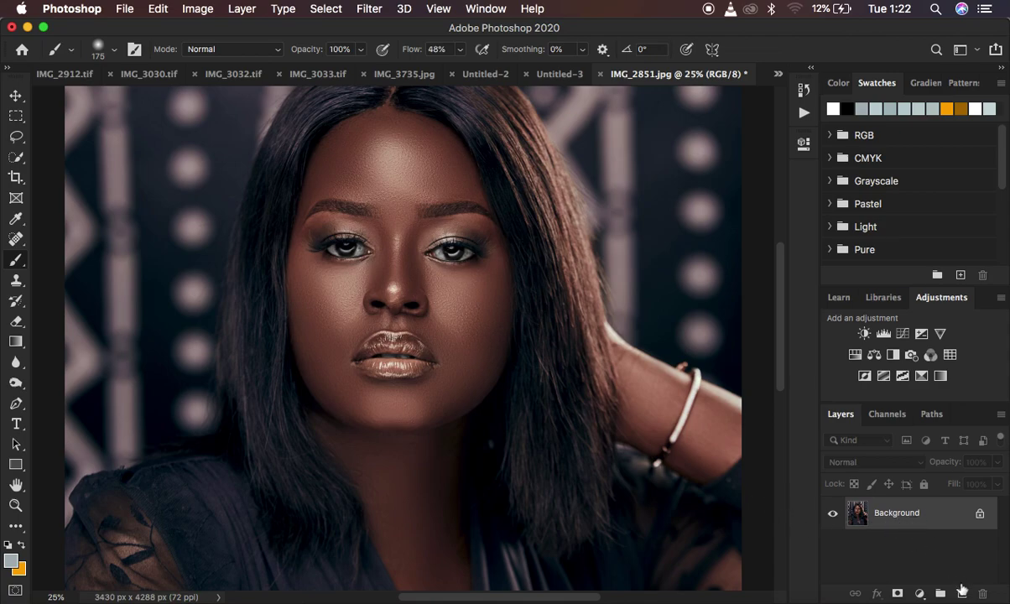
Step: Add a new layer above the Background and name it 'texture'
click(962, 593)
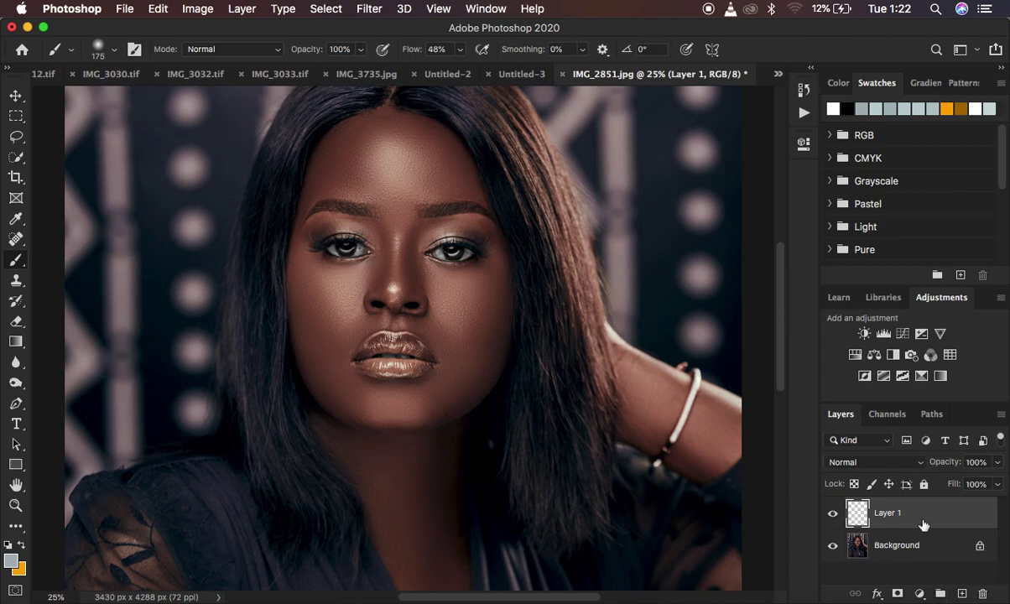
double_click(888, 512)
text(texture)
key(Return)
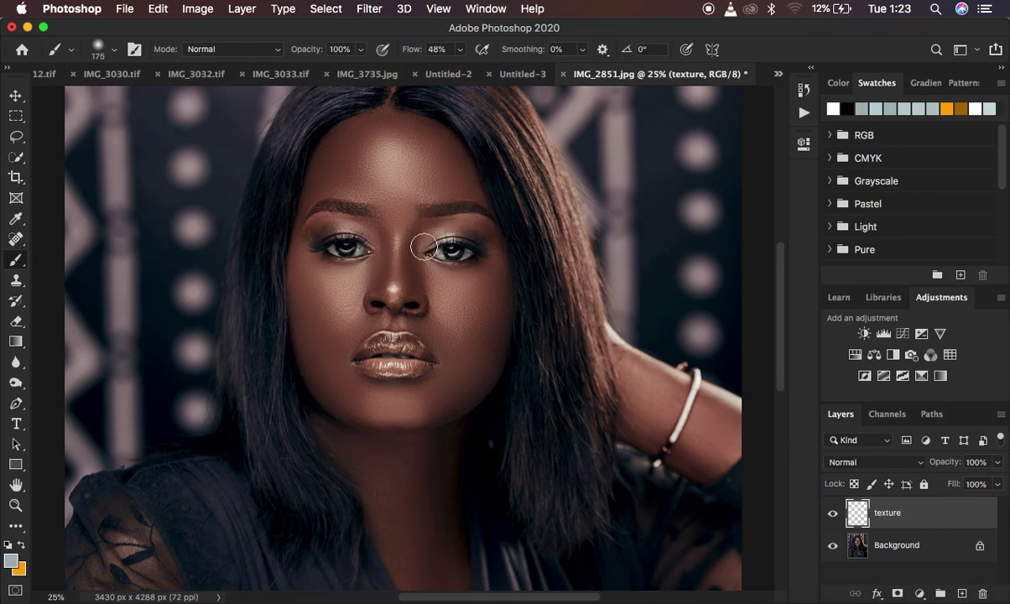
Step: Fill the texture layer with 50% Gray using Edit > Fill
click(156, 9)
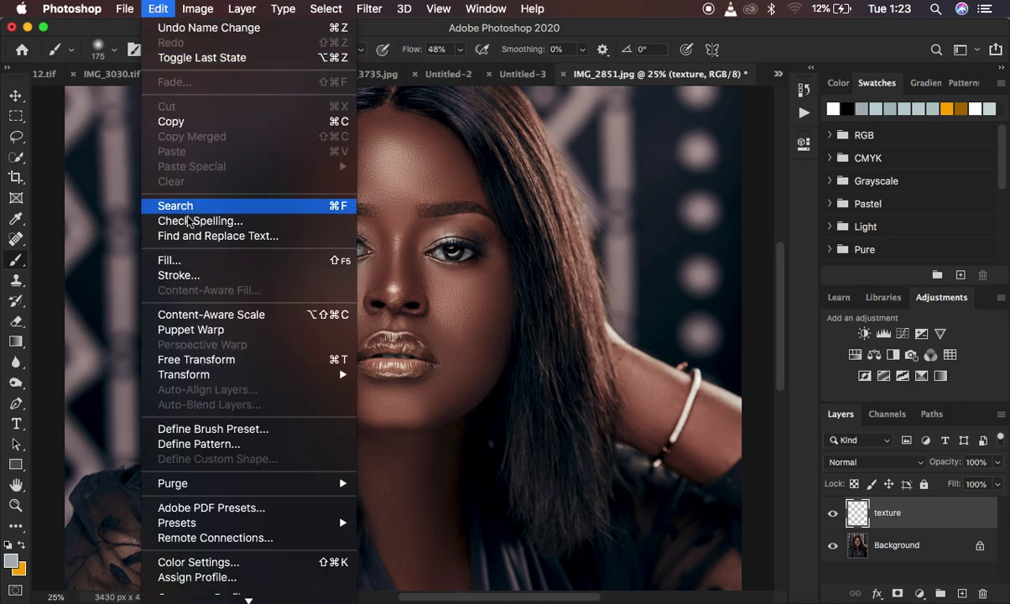
click(202, 260)
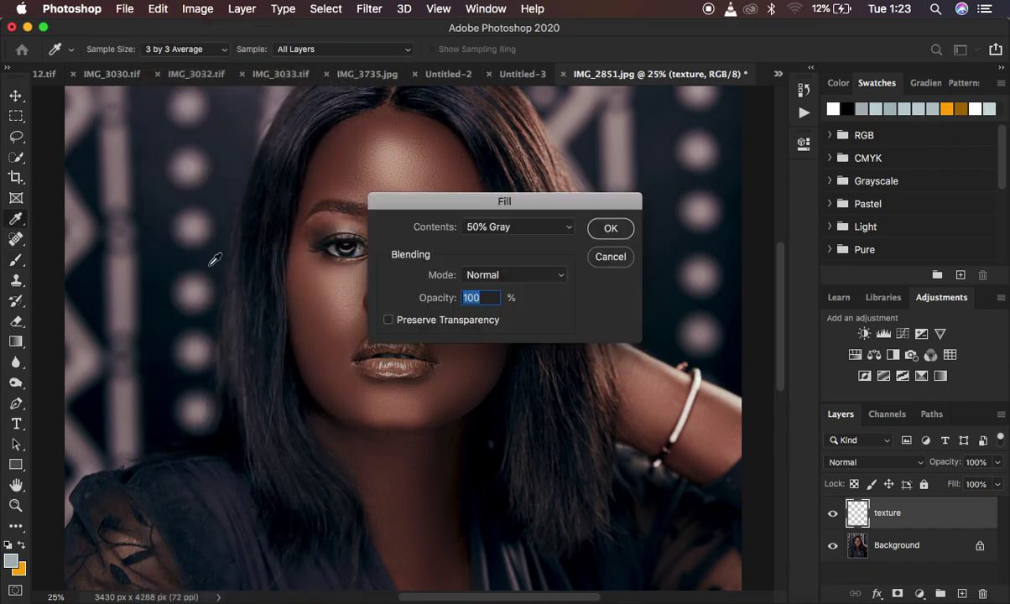
click(472, 226)
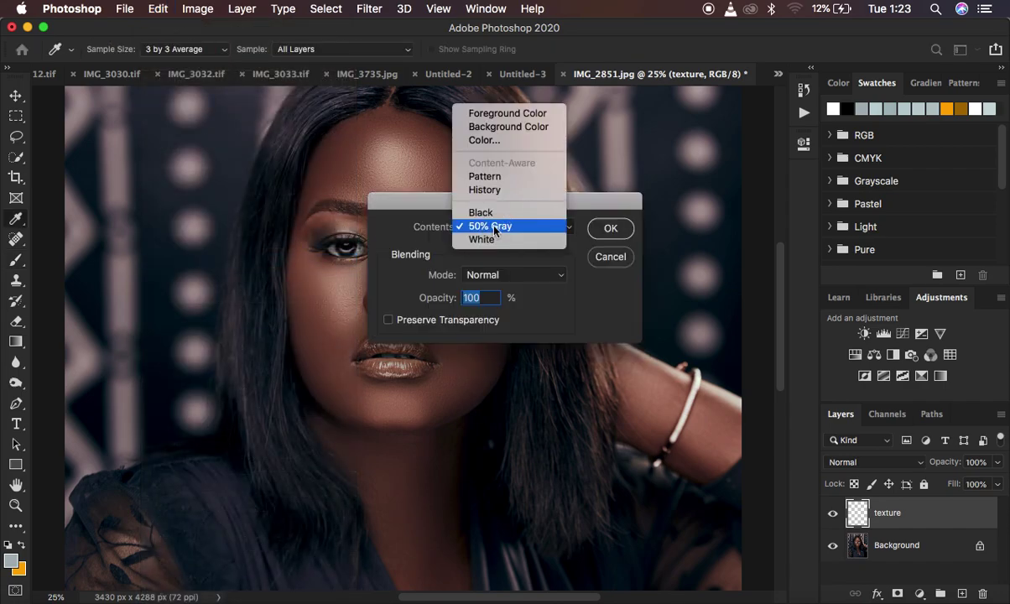
click(495, 230)
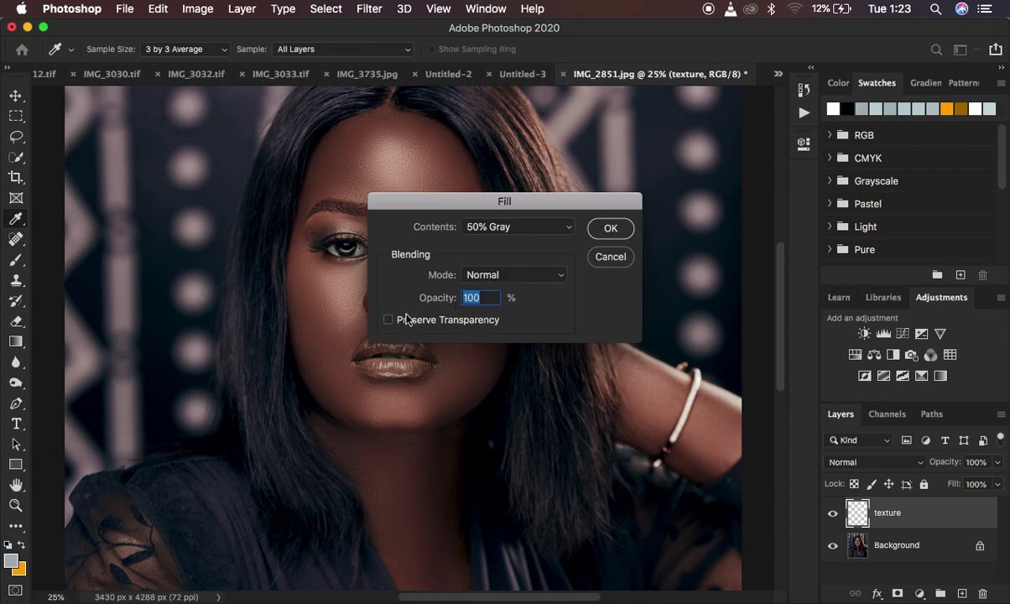
click(609, 229)
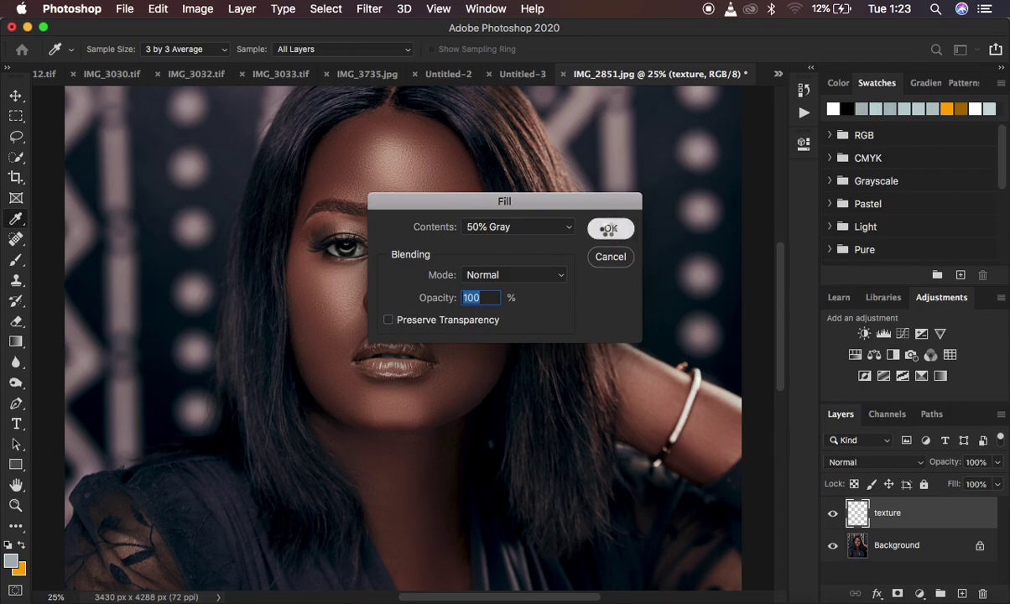
key(b)
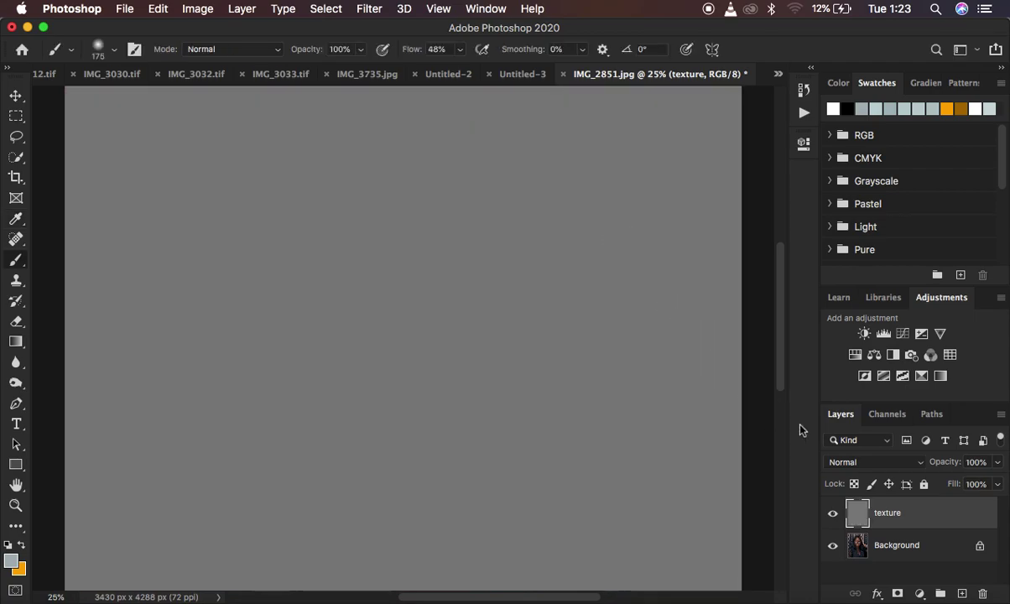
Step: Switch the texture layer's blend mode to Overlay and convert it to a smart object
click(858, 462)
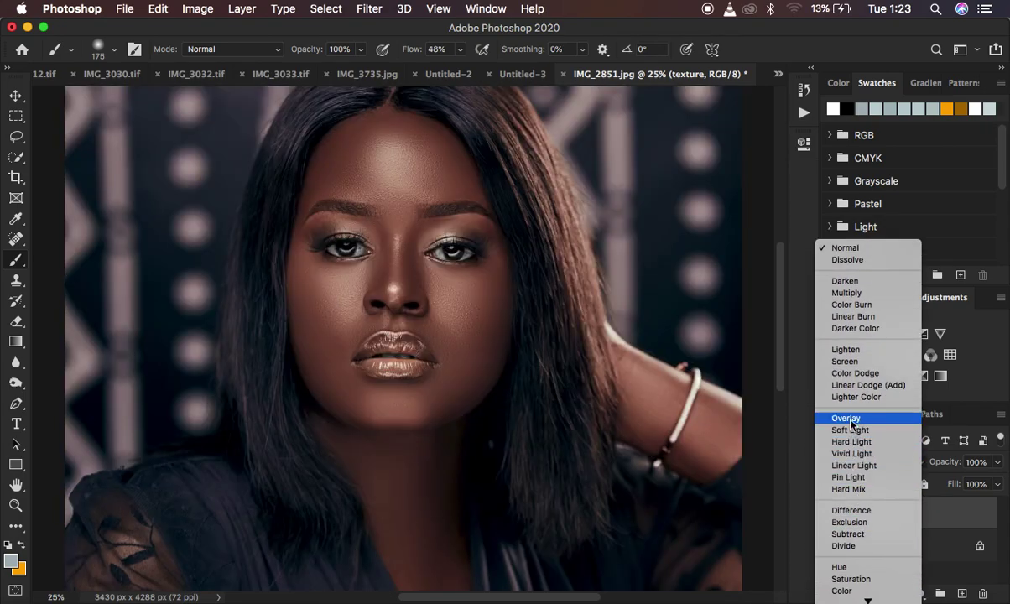
click(848, 418)
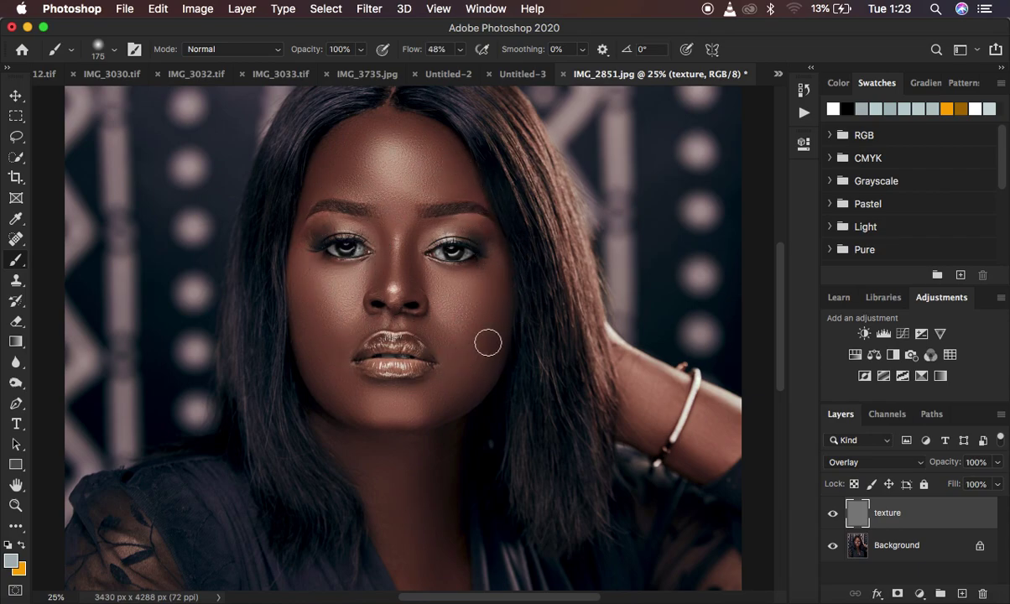
right_click(915, 521)
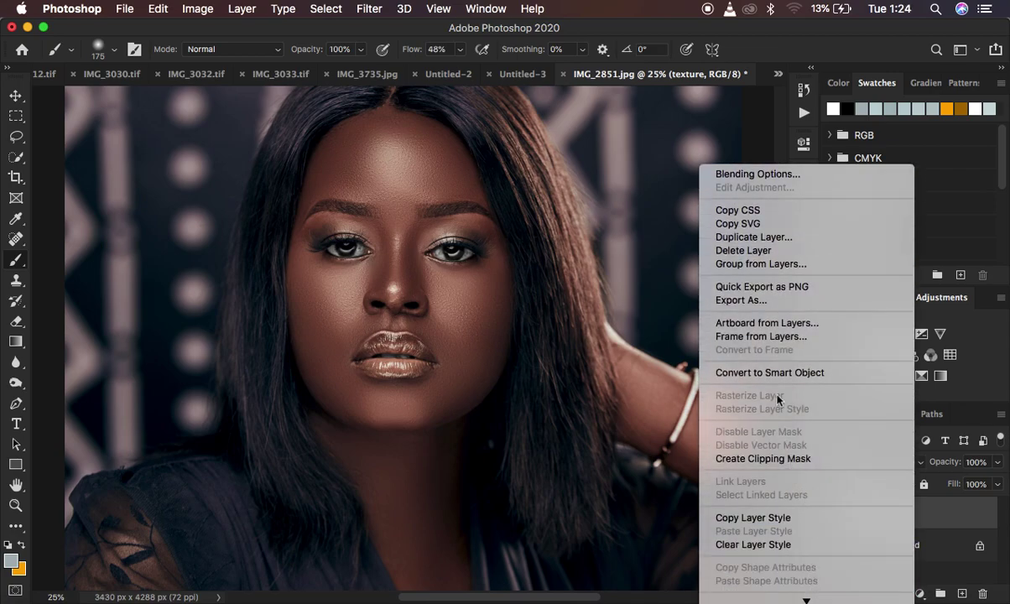
click(764, 373)
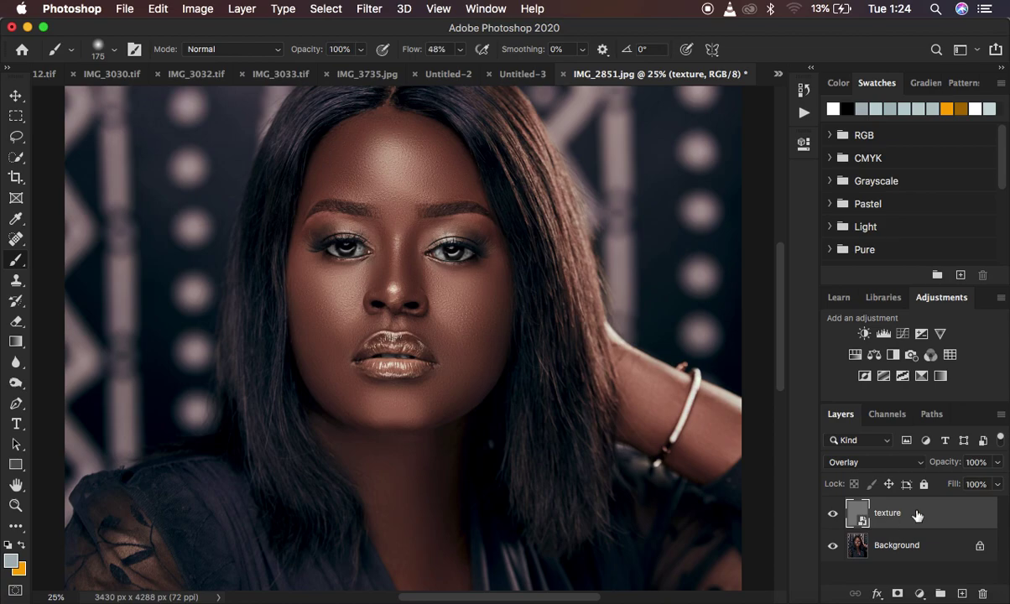
click(369, 8)
Step: Add Camera Raw grain to the texture layer: Amount 87, Size 33, Roughness 40
click(436, 108)
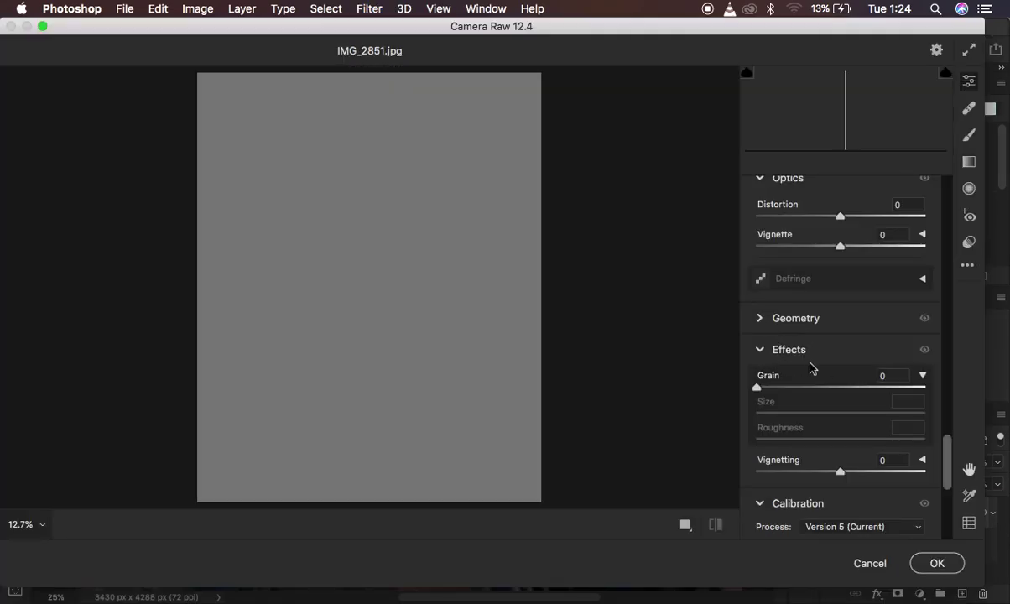
click(759, 350)
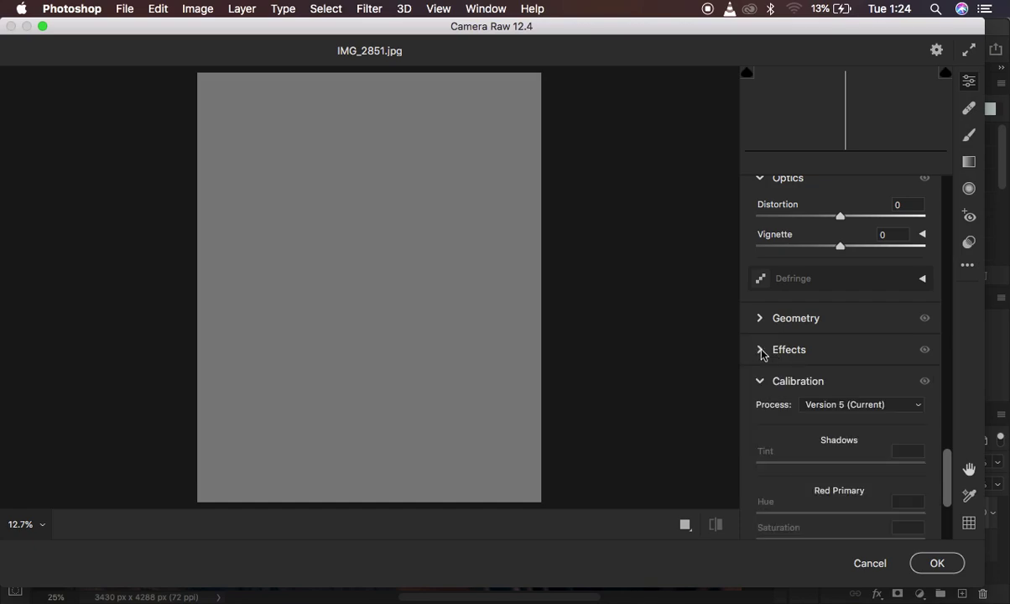
click(760, 350)
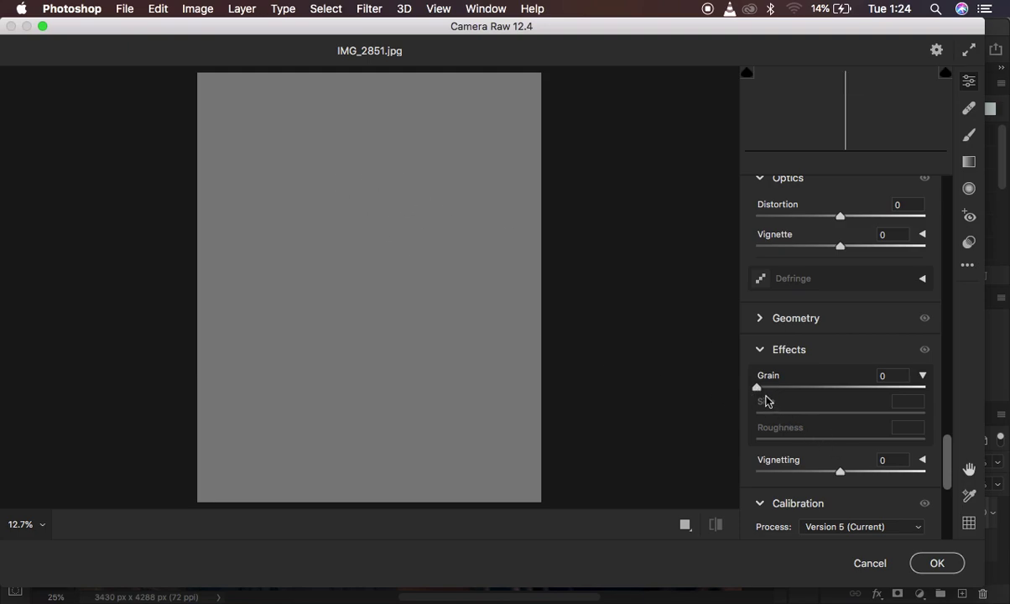
drag(760, 389, 863, 397)
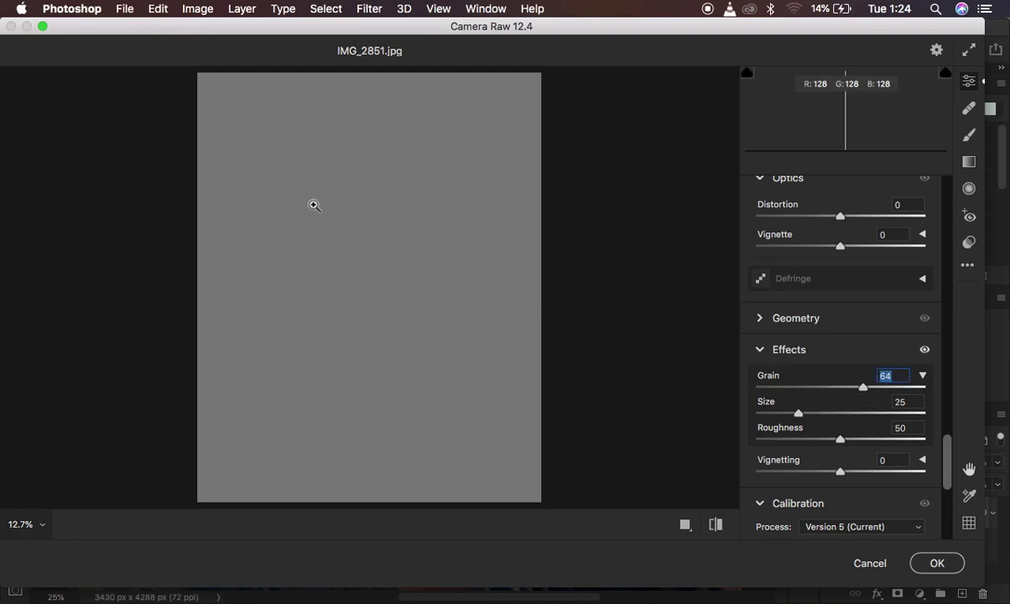
drag(868, 394, 903, 394)
drag(798, 413, 747, 416)
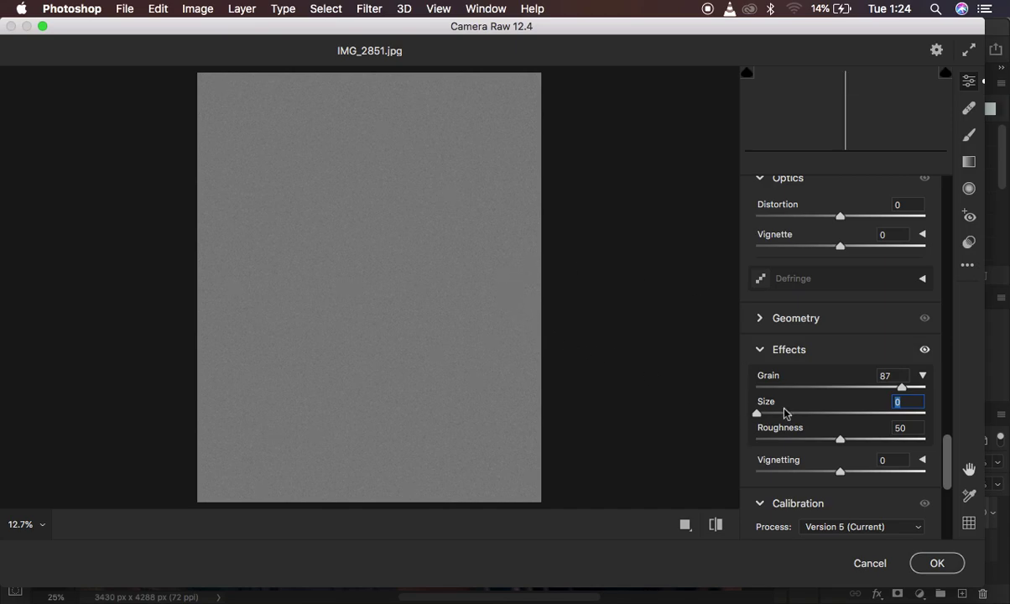
drag(764, 415, 1001, 421)
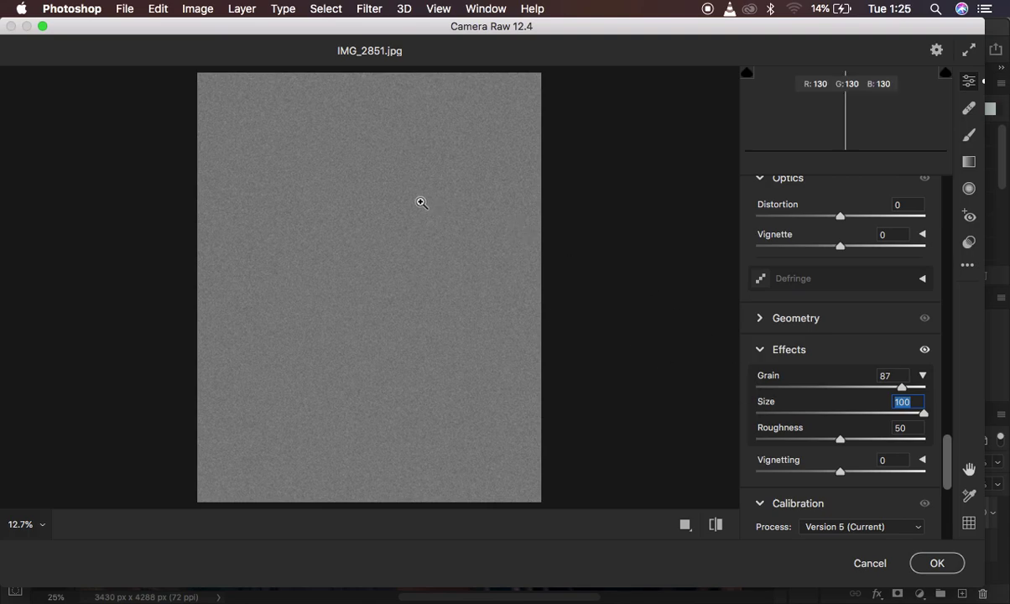
drag(875, 417, 812, 418)
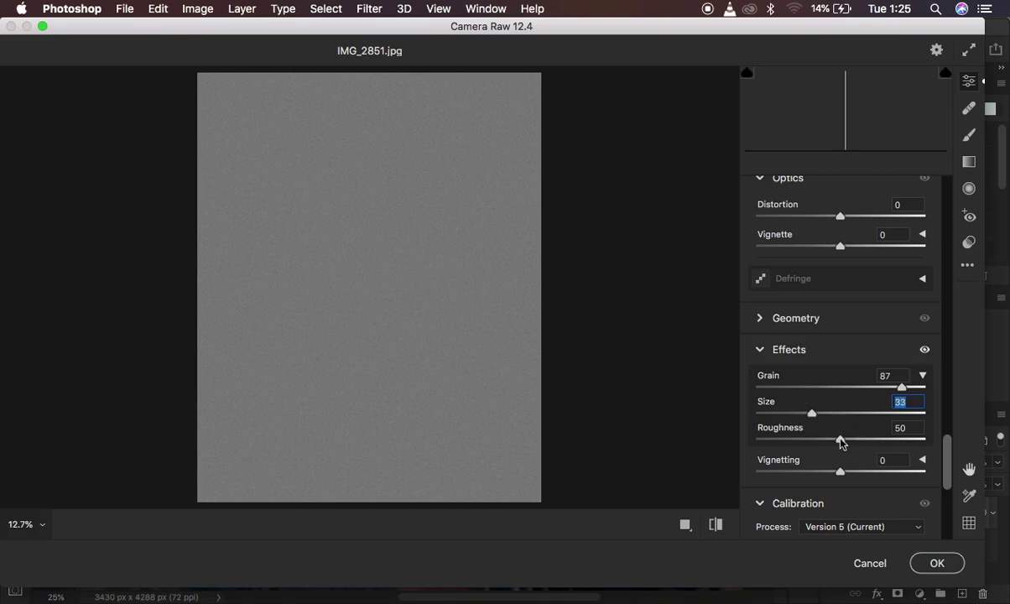
drag(841, 443, 747, 442)
drag(757, 439, 827, 442)
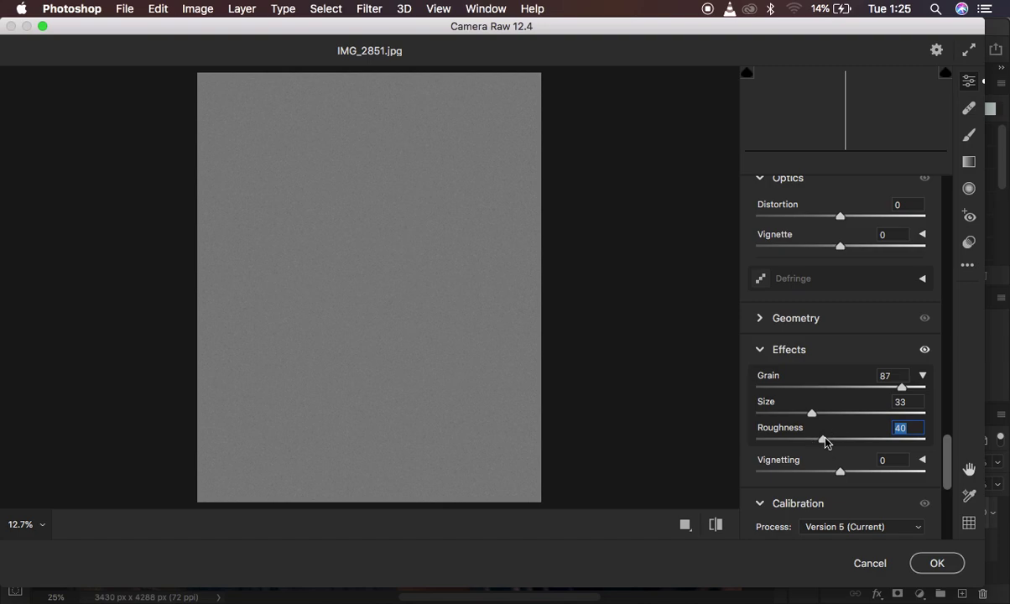
click(933, 564)
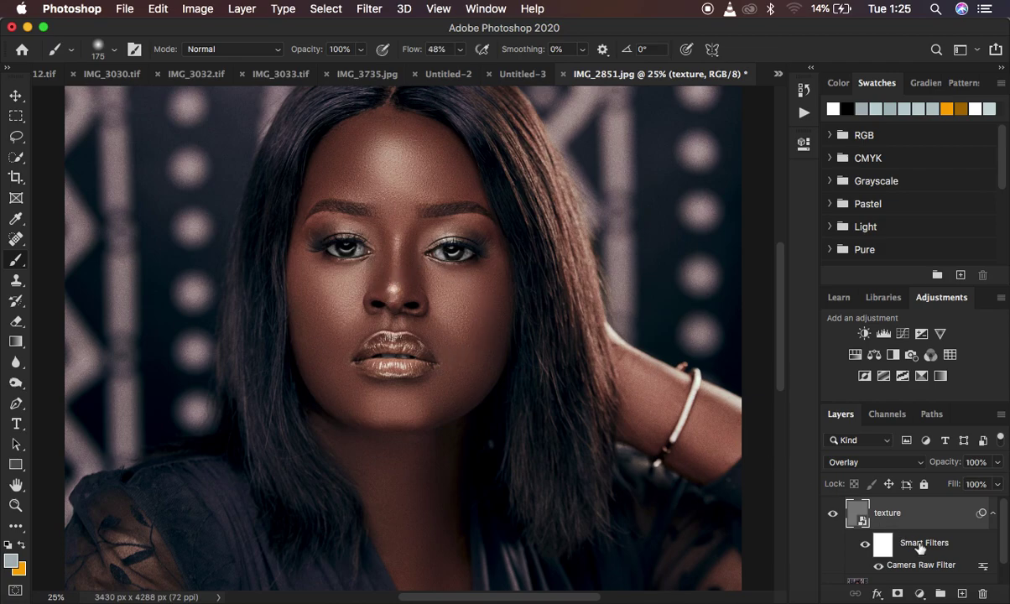
Step: Zoom in on the portrait and apply the Camera Raw grain at 87 / 33 / 40
key(super+plus)
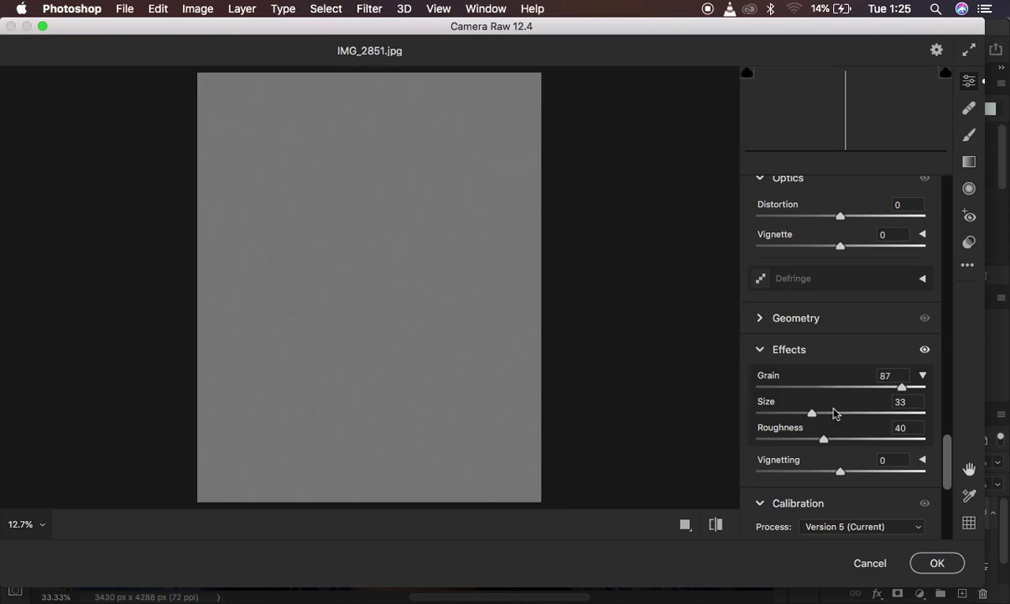
click(932, 562)
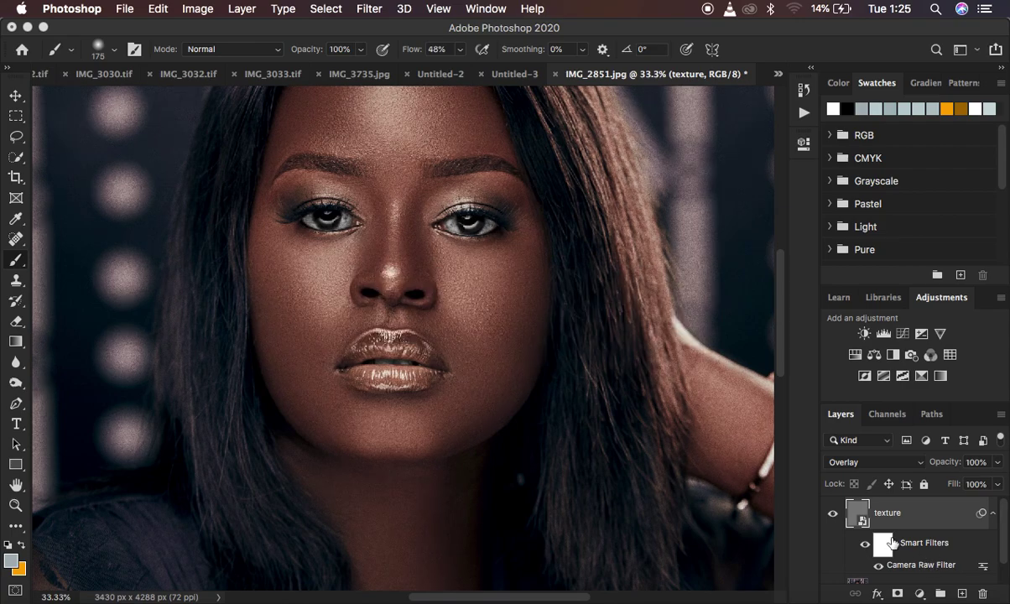
Step: Open Filter > Stylize > Emboss on the texture layer and set the angle to 137°
click(369, 10)
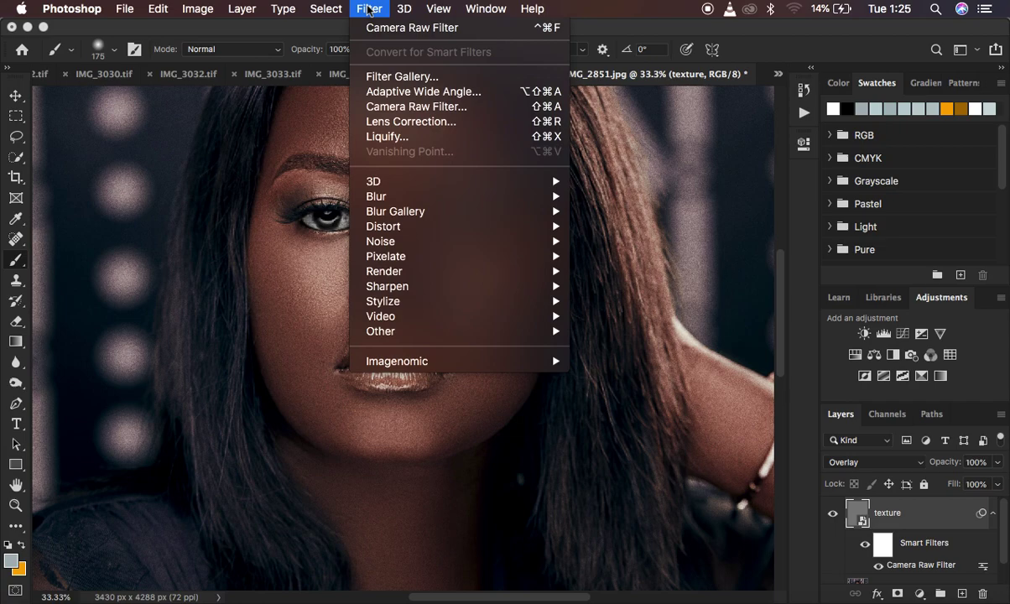
mouse_move(437, 276)
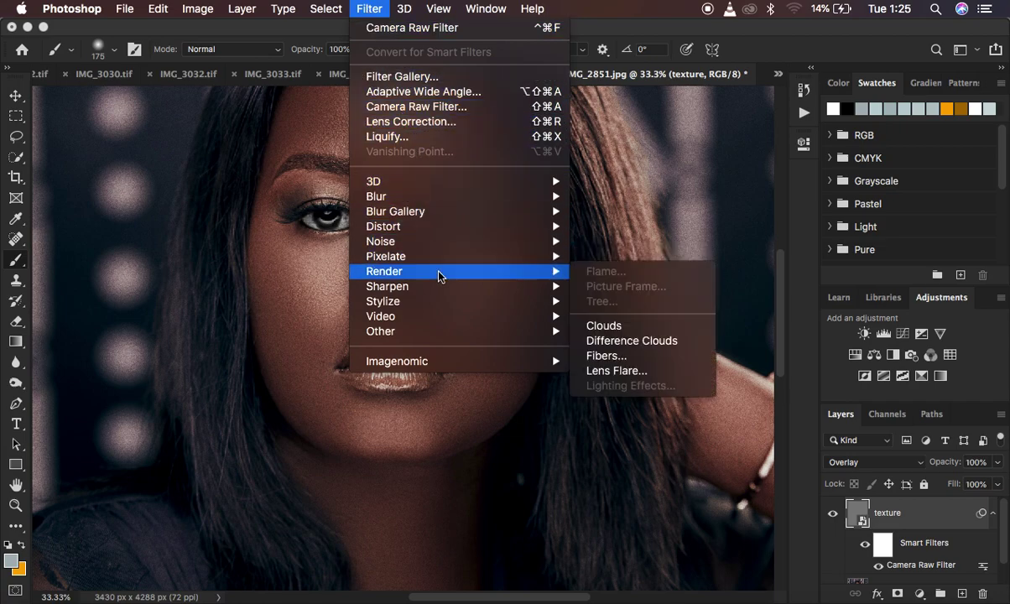
mouse_move(447, 304)
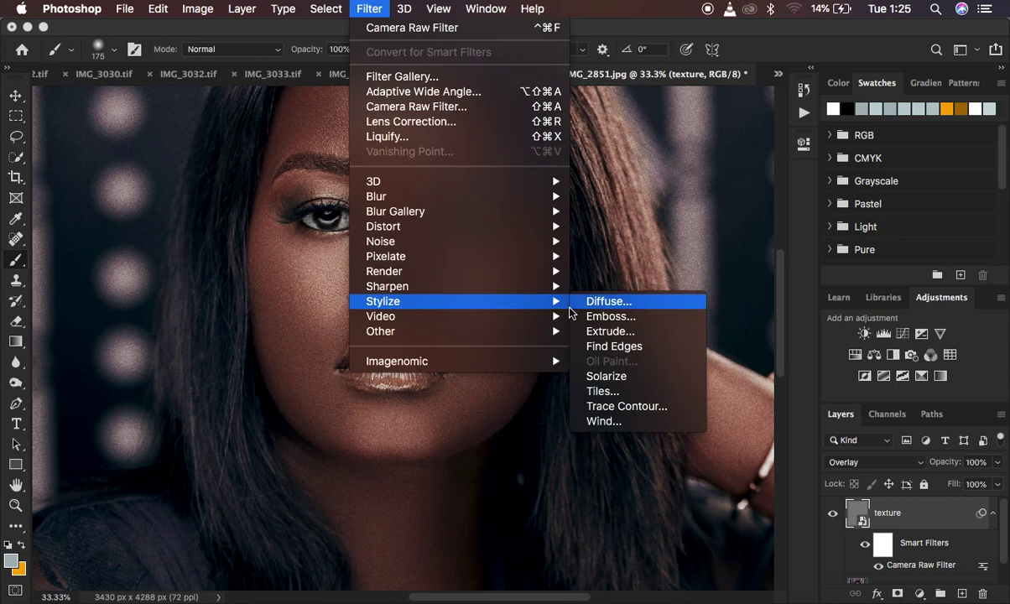
click(609, 317)
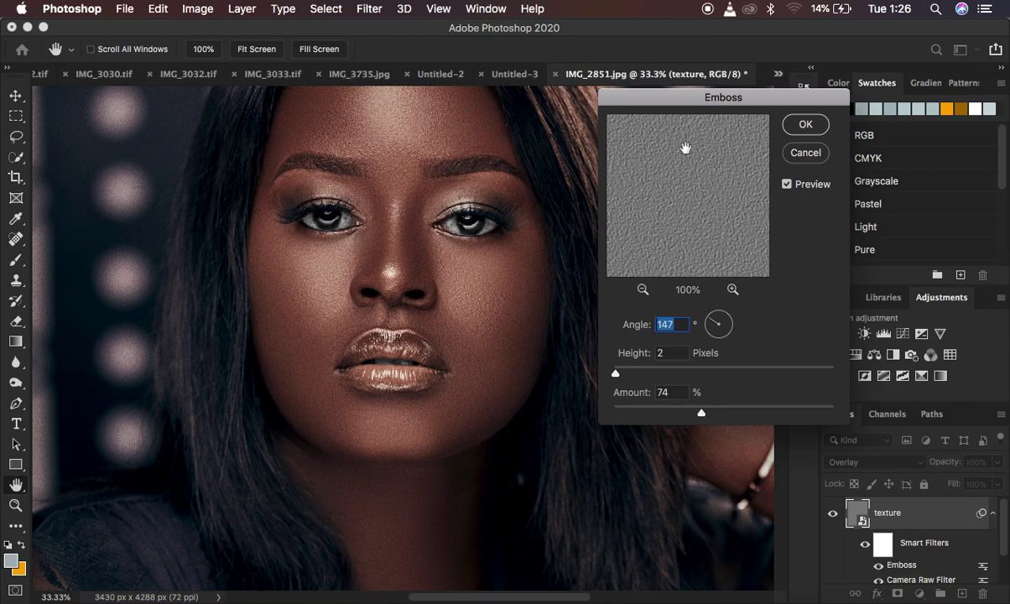
key(super+minus)
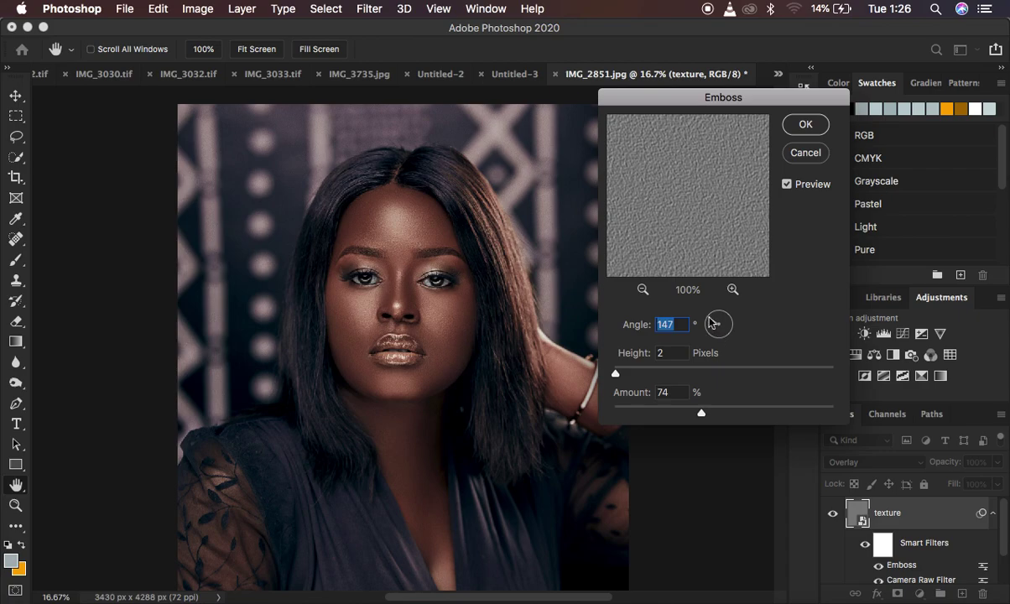
drag(711, 322, 712, 323)
key(super+equal)
key(super+equal)
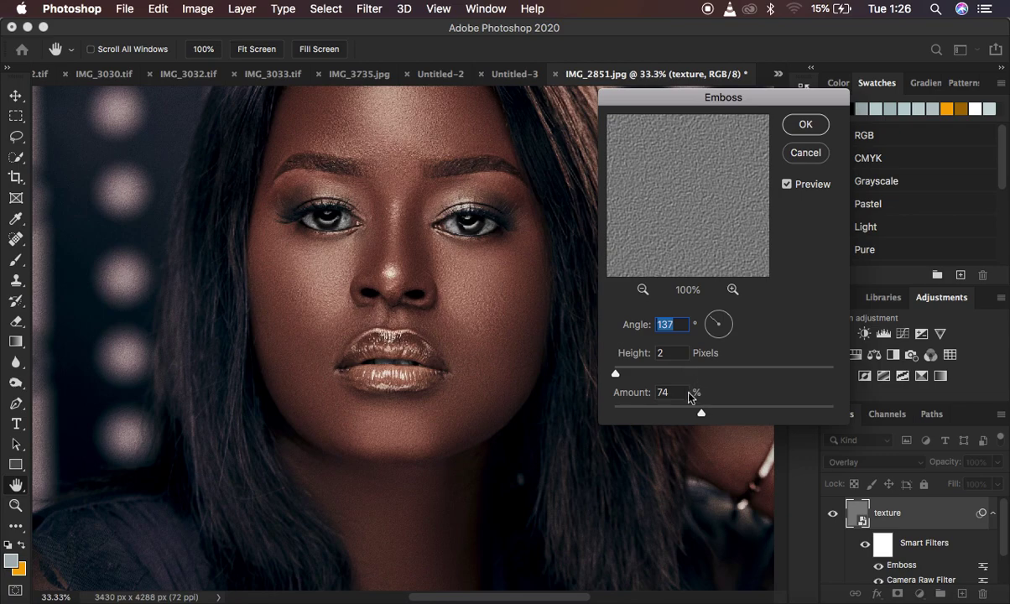
key(super+equal)
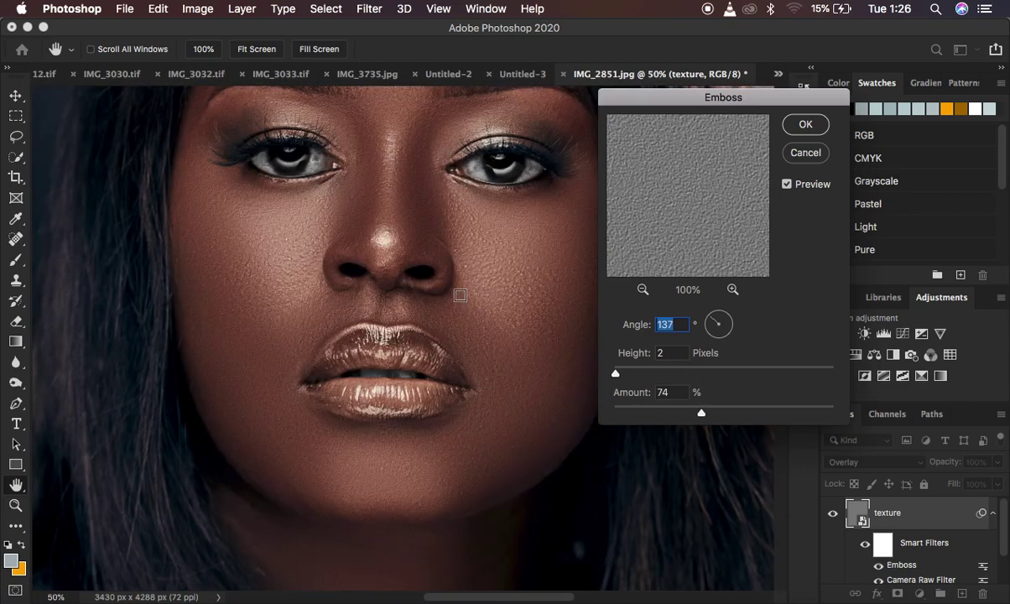
drag(483, 204, 480, 309)
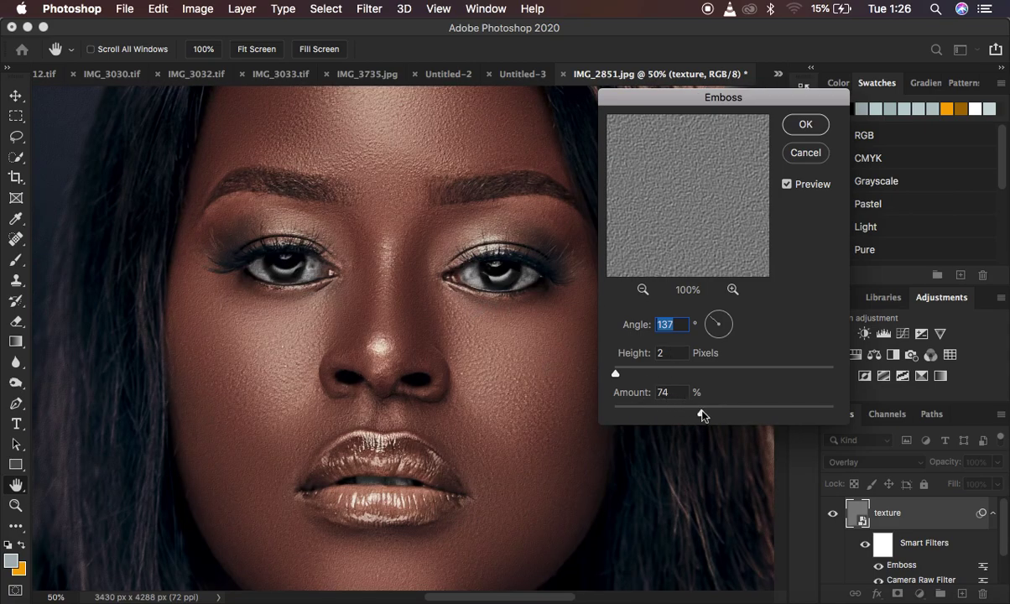
Step: Set Emboss Height to 3 pixels and Amount to 97%, then apply the filter
drag(699, 412, 567, 387)
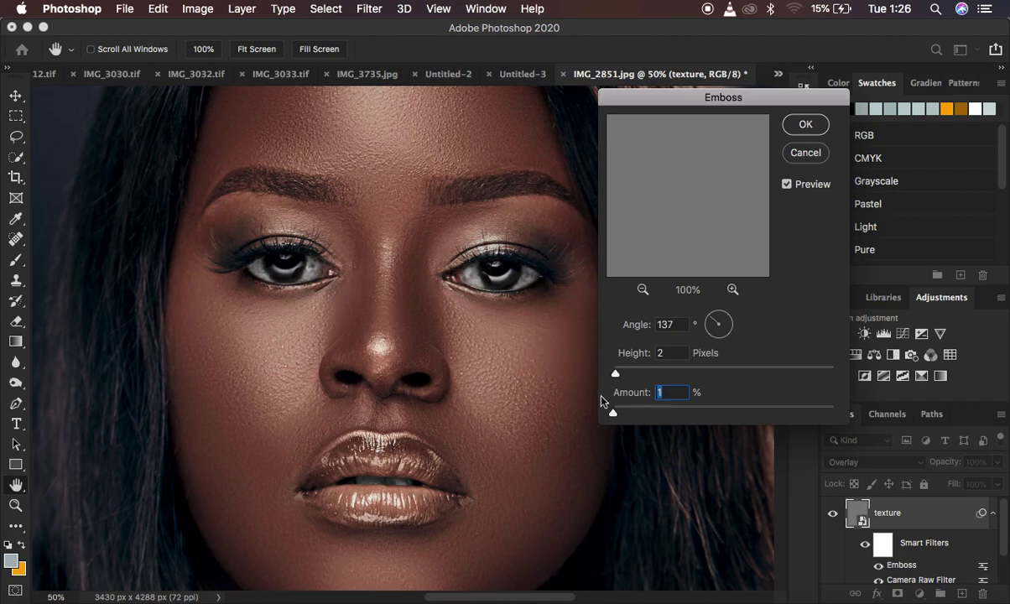
drag(615, 414, 719, 418)
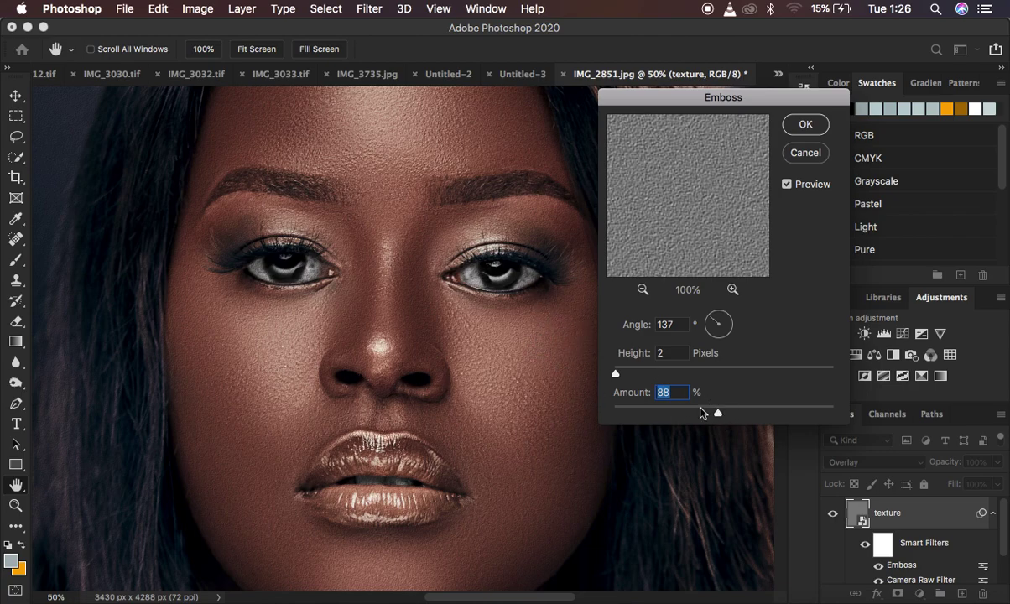
drag(719, 417, 729, 415)
drag(615, 373, 700, 374)
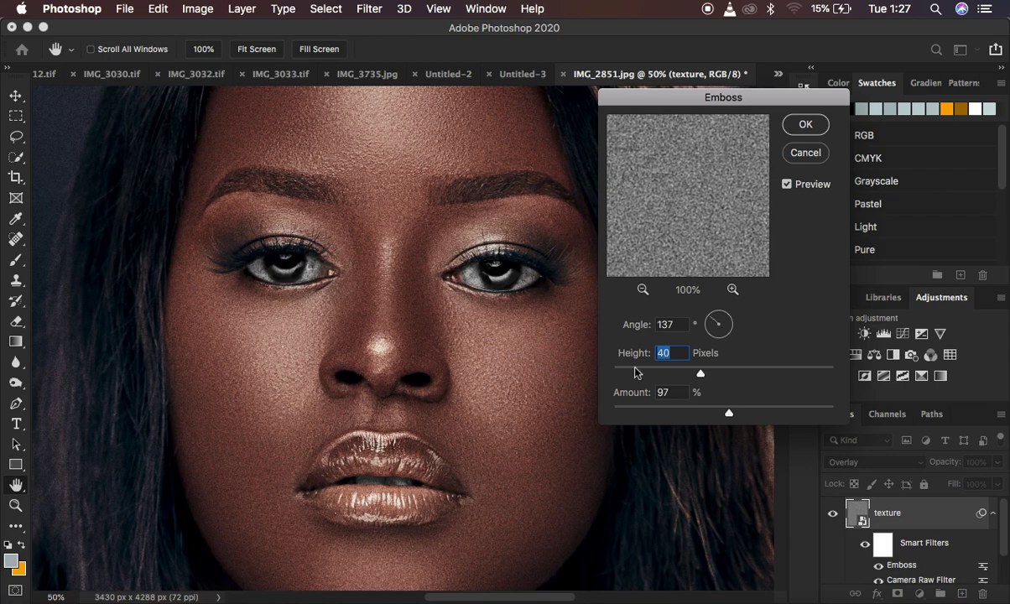
drag(709, 374, 785, 374)
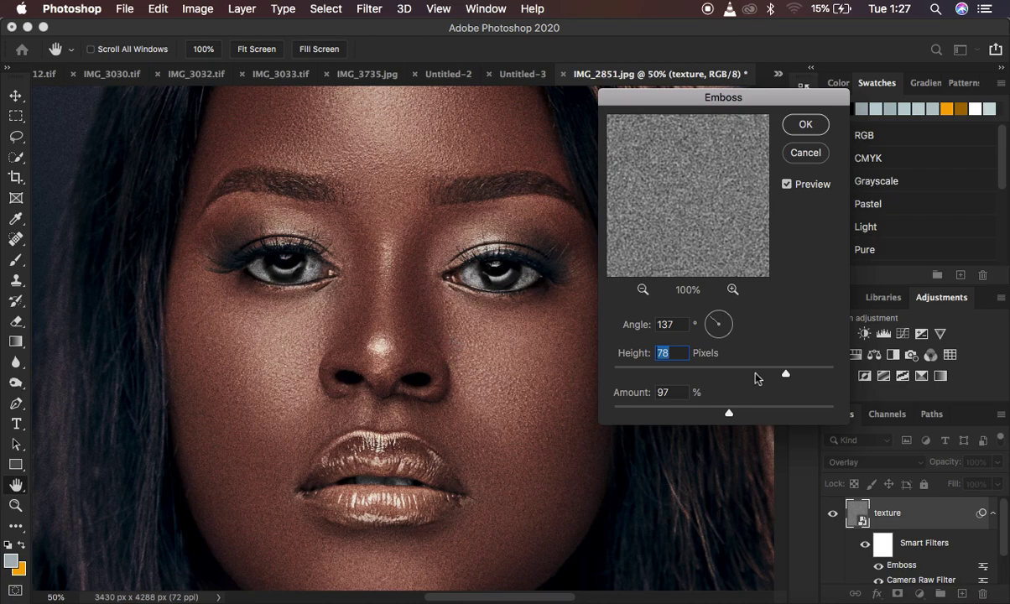
drag(785, 375, 618, 375)
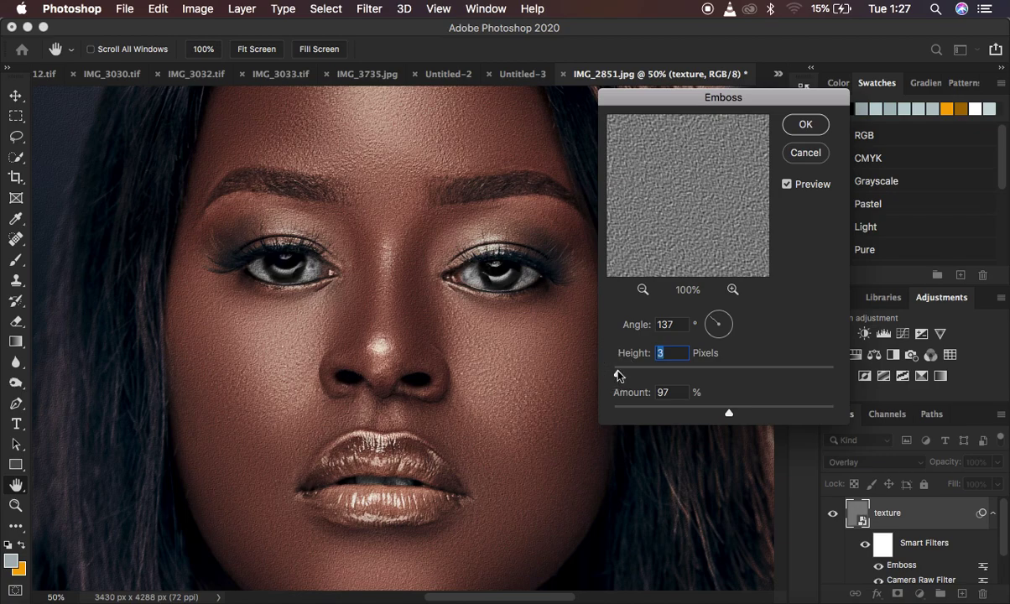
key(super+alt+minus)
key(super+alt+minus)
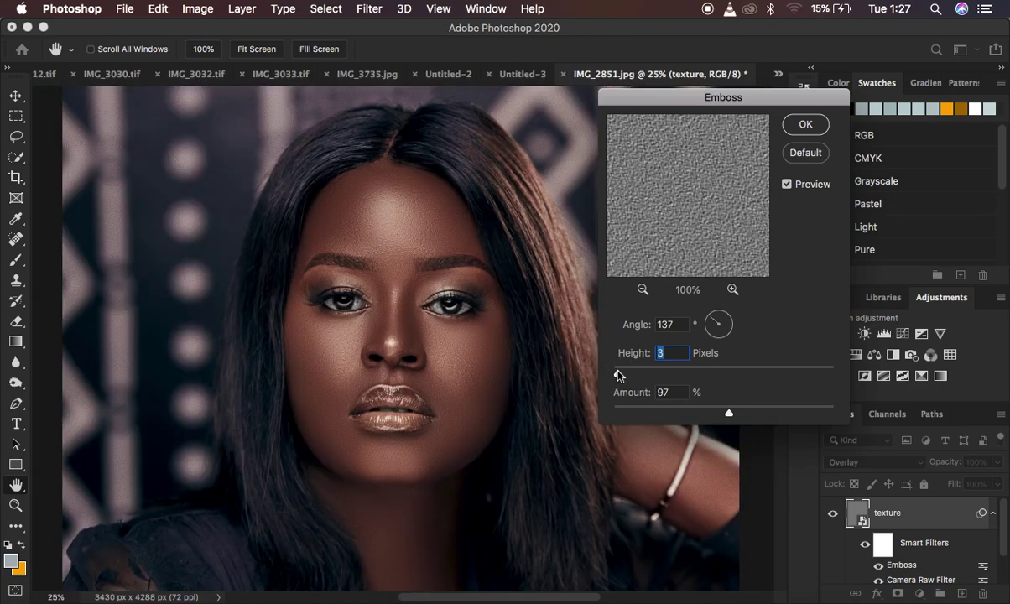
key(super+alt+plus)
key(super+alt+plus)
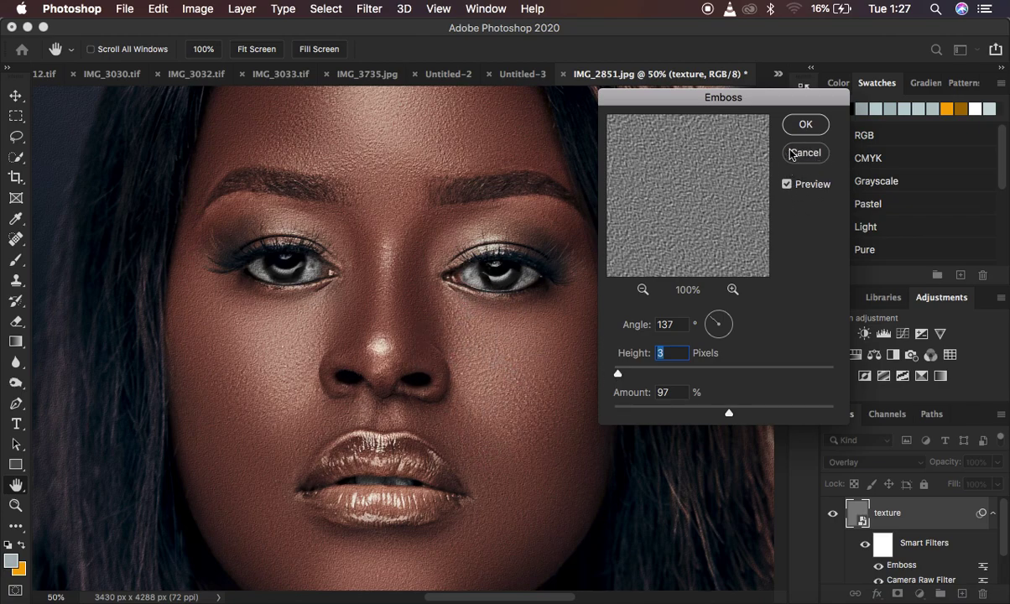
click(803, 126)
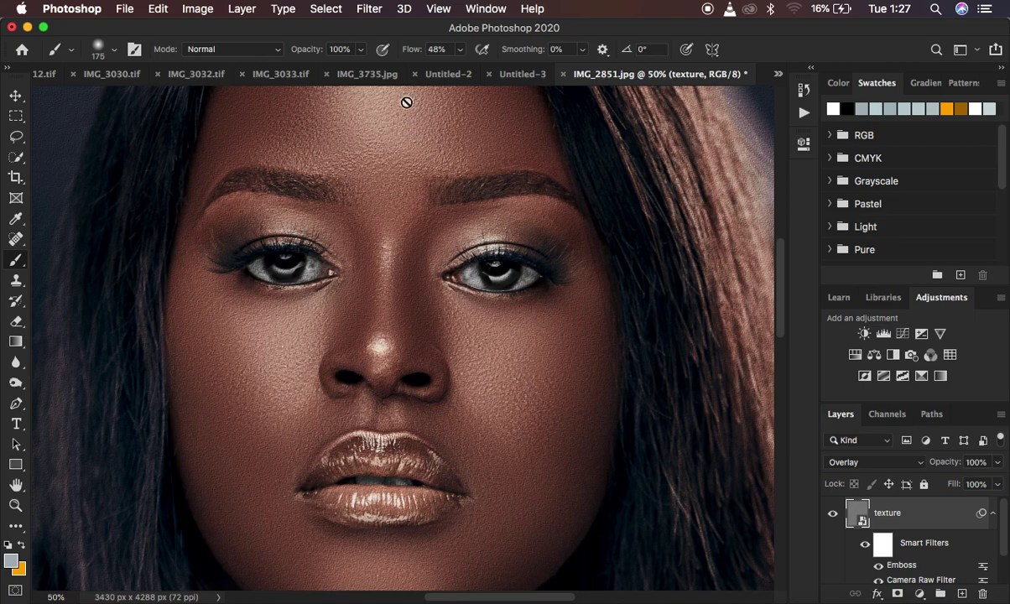
Step: Apply Filter > Blur > Gaussian Blur with a 0.4-pixel radius to the texture layer
click(363, 8)
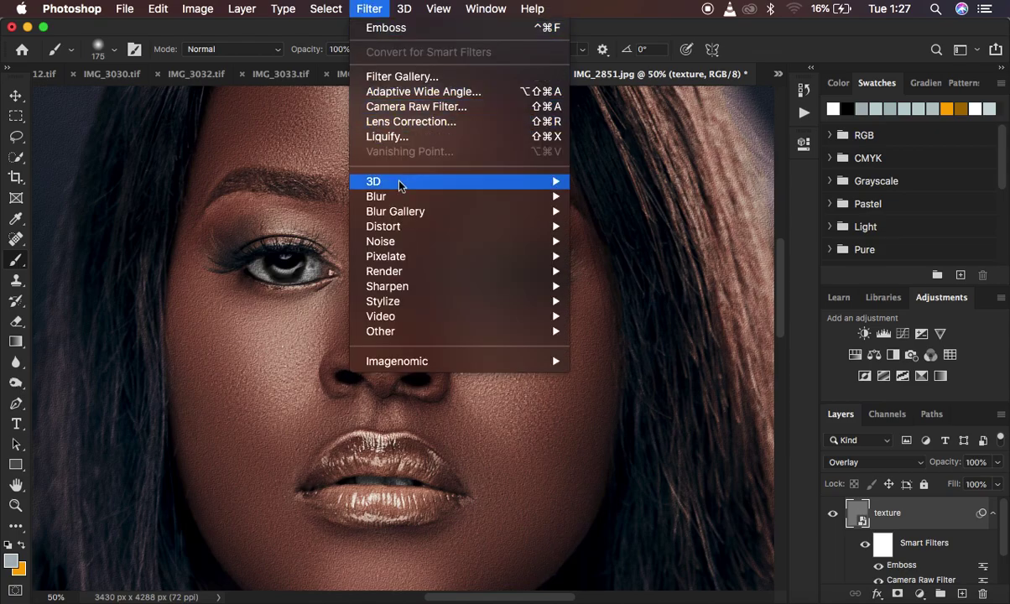
mouse_move(411, 197)
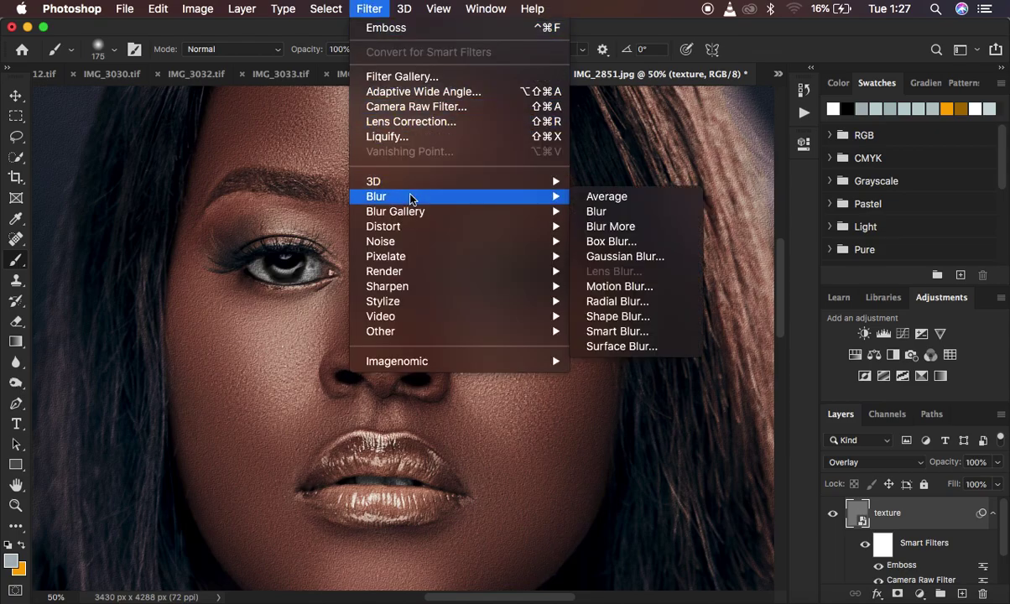
click(631, 258)
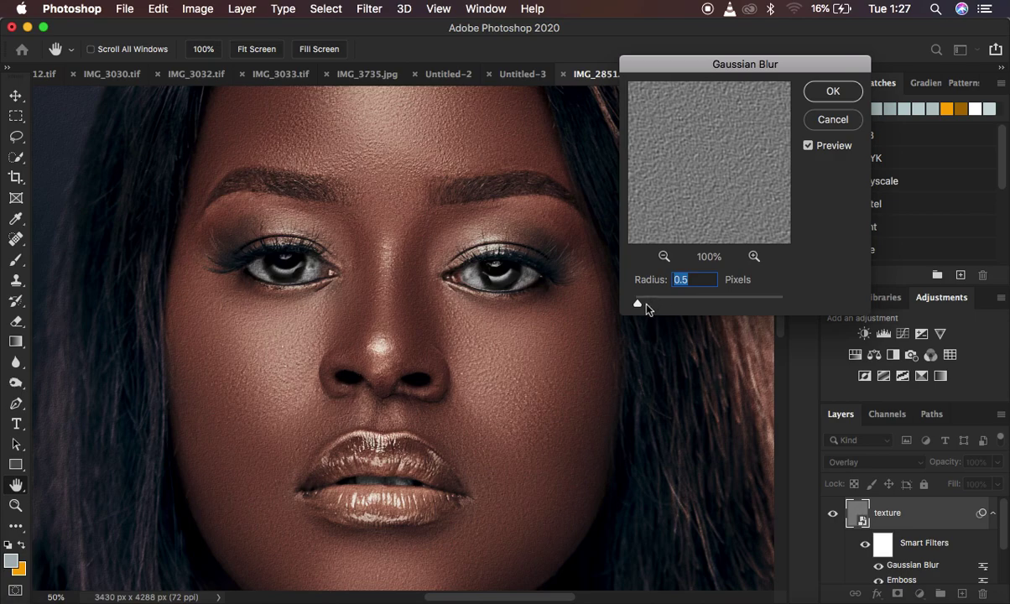
drag(637, 304, 625, 304)
drag(635, 307, 637, 307)
scroll(637, 308, down, 3)
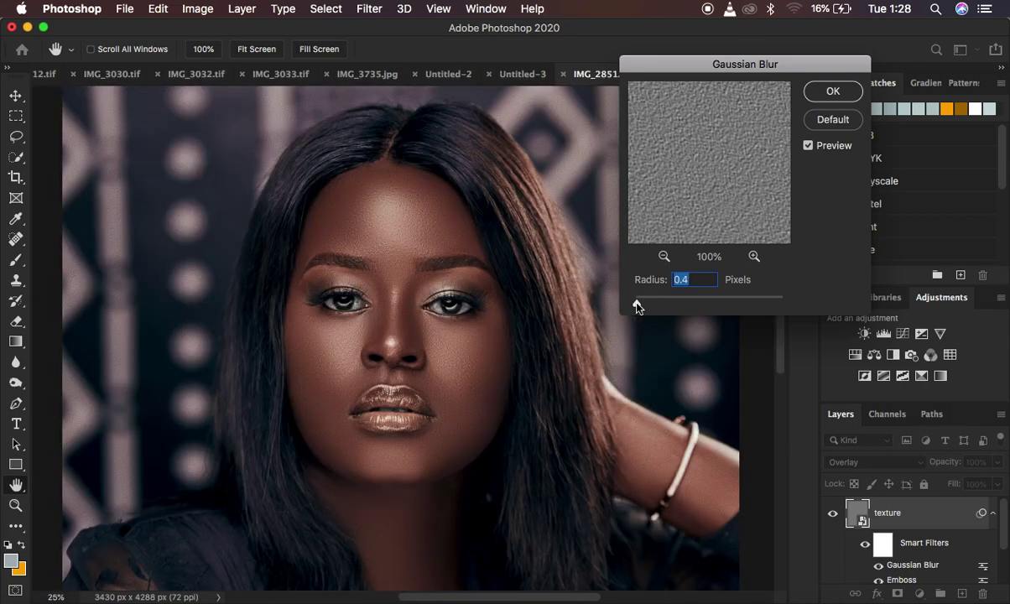
scroll(636, 307, up, 1)
scroll(637, 308, up, 1)
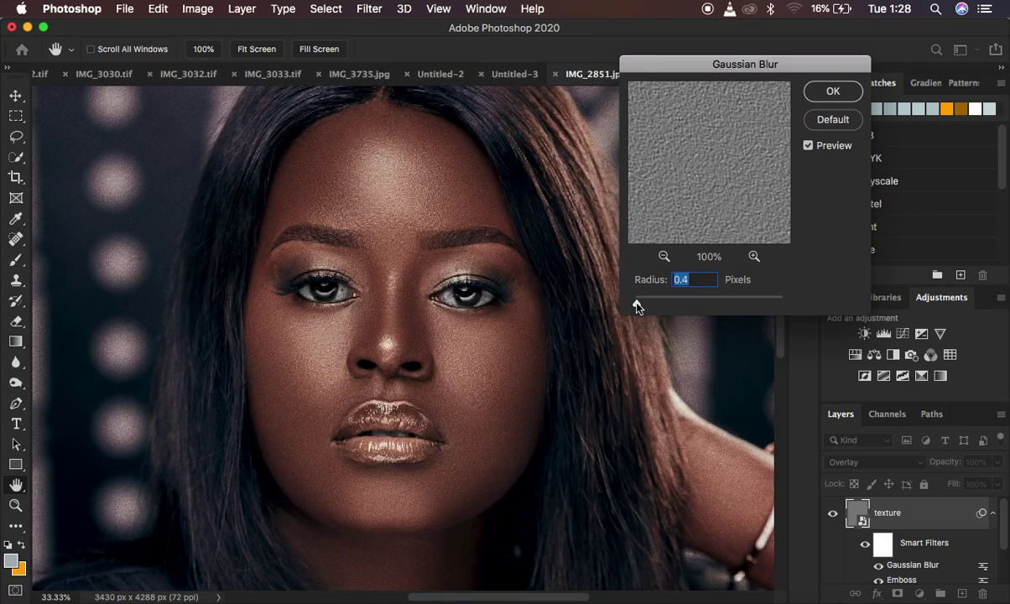
scroll(636, 308, down, 1)
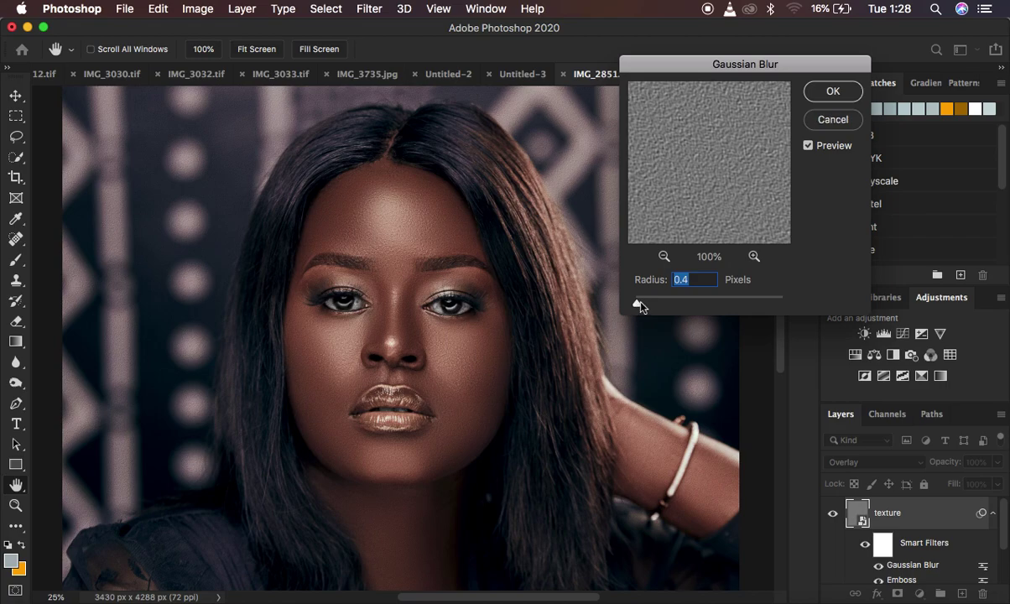
click(826, 94)
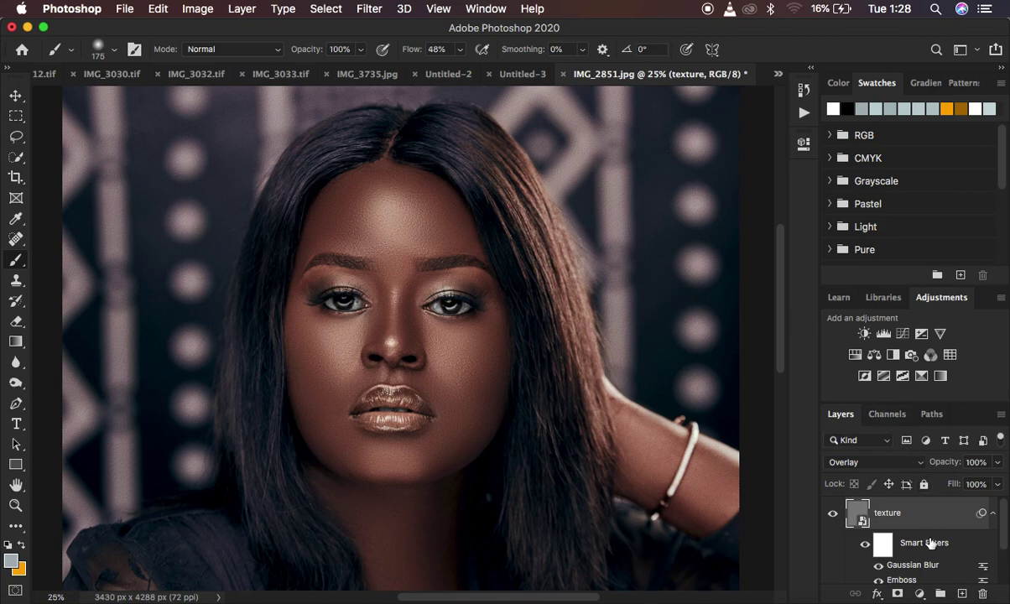
scroll(939, 549, down, 2)
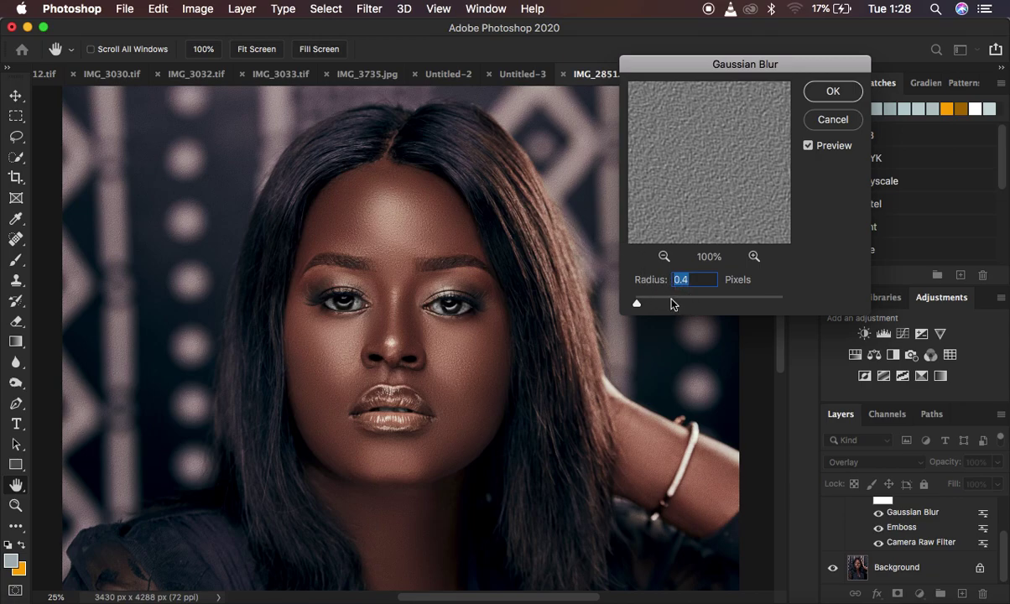
click(826, 95)
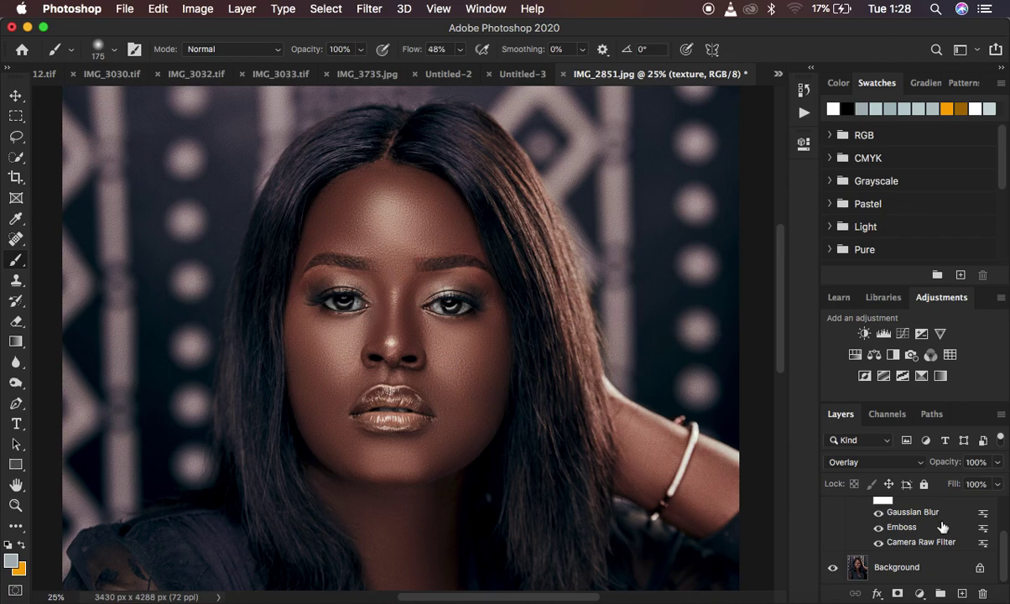
scroll(942, 526, up, 2)
key(super+equal)
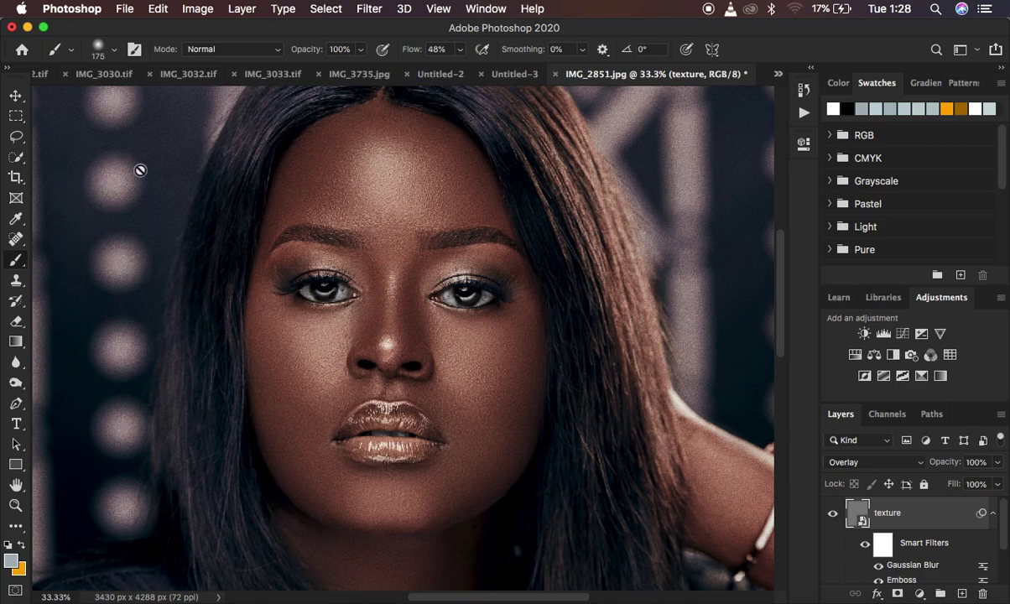
key(super+minus)
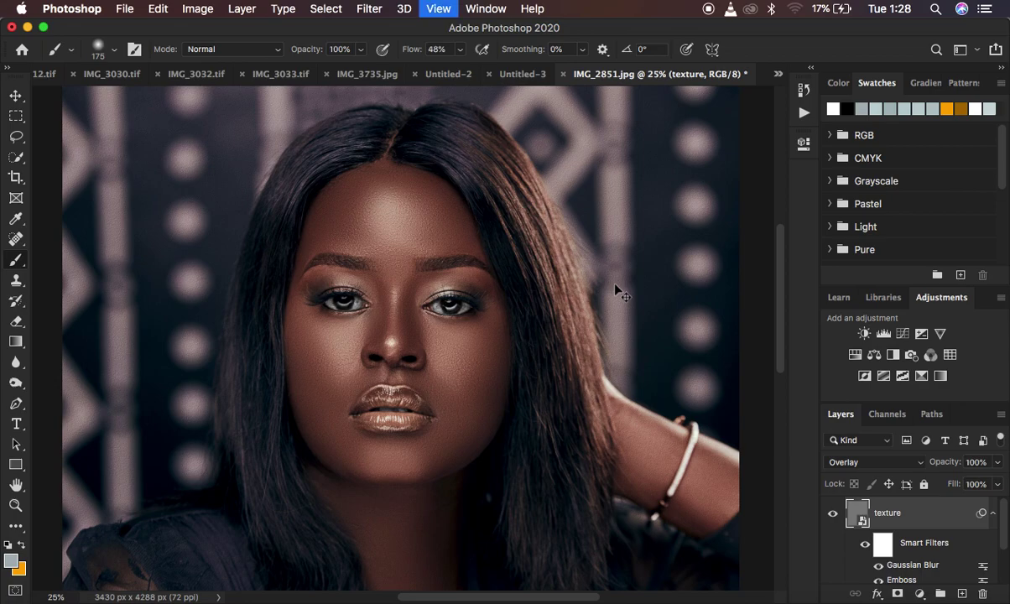
key(super+equal)
key(super+equal)
key(super+minus)
key(super+minus)
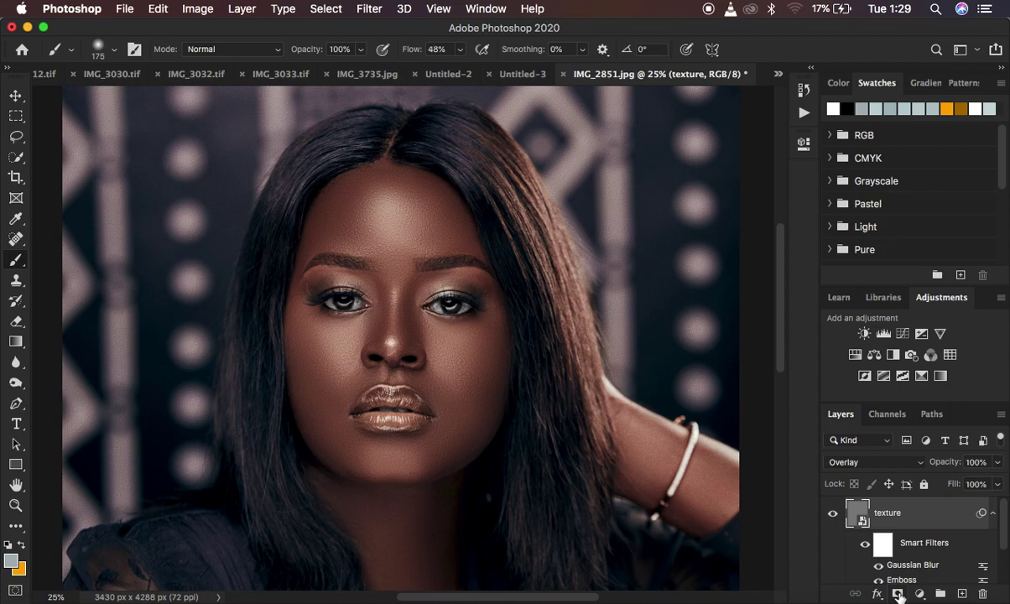
Step: Add a black layer mask to the texture layer and switch to the Brush Tool
alt+click(898, 595)
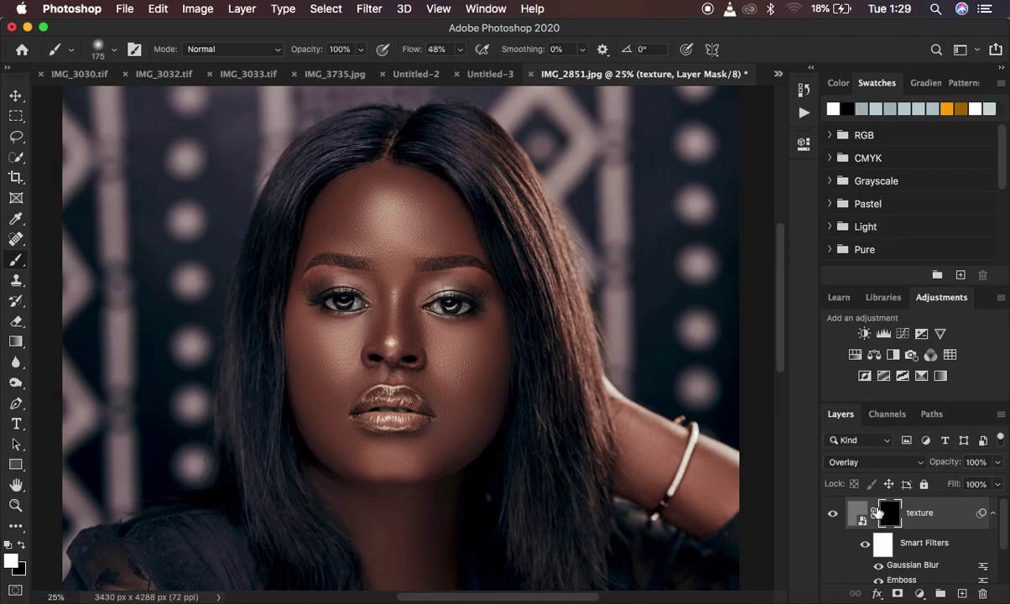
key(super+equal)
key(super+equal)
key(super+equal)
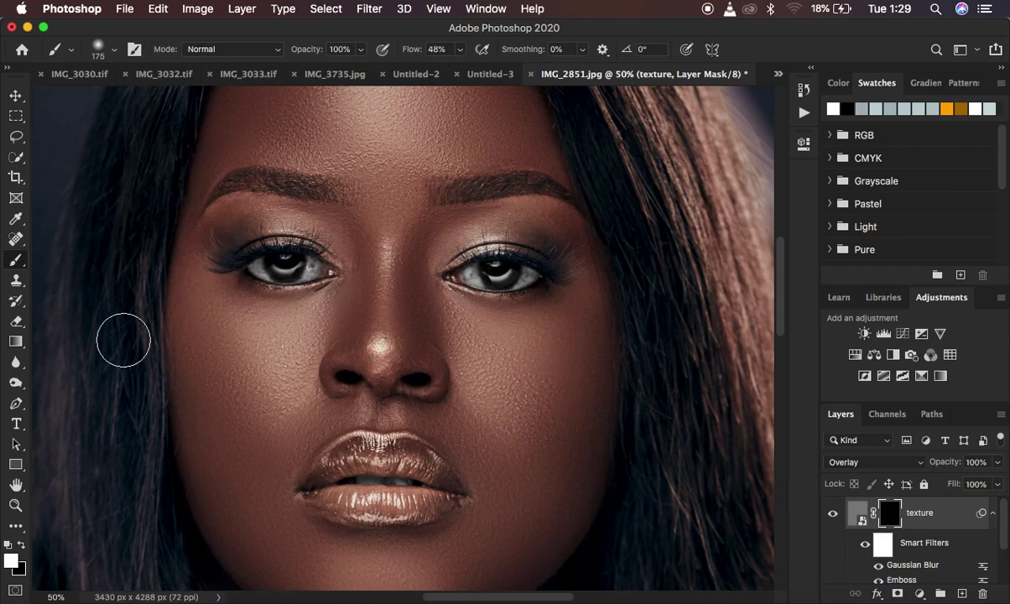
click(17, 263)
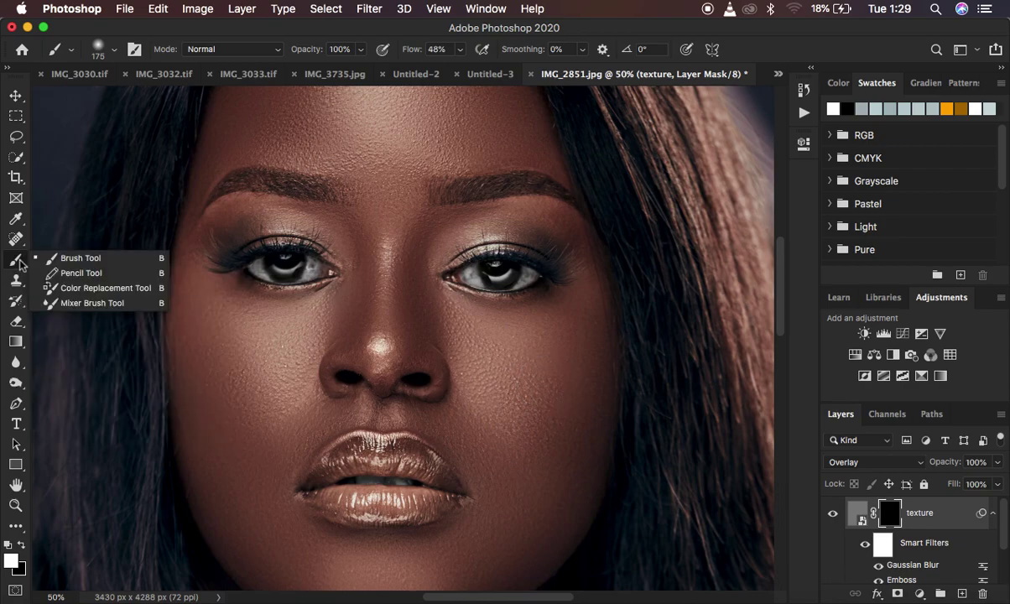
click(80, 261)
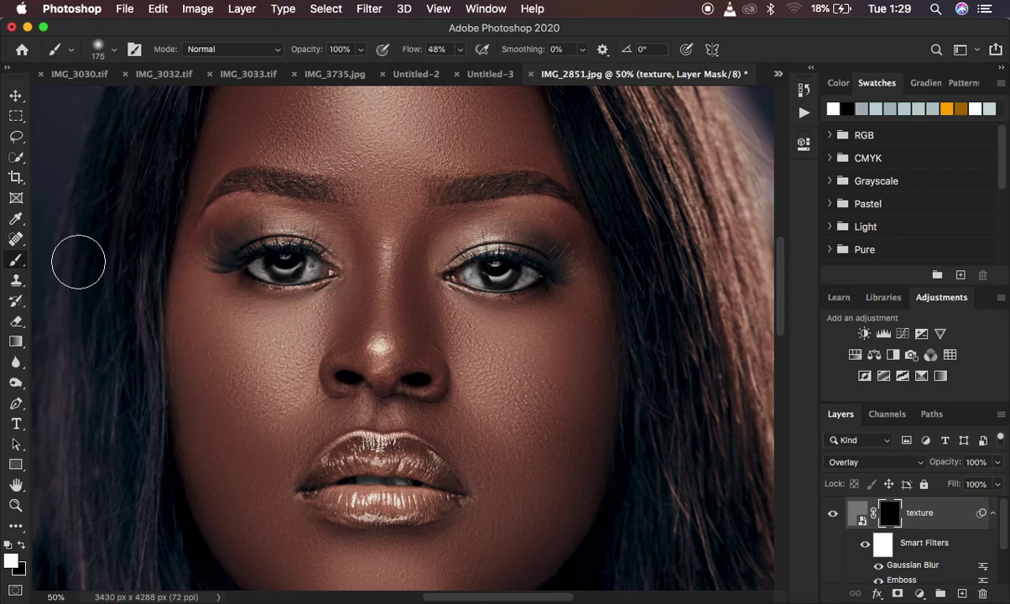
Step: Set the brush hardness to 0% in the brush options
click(114, 53)
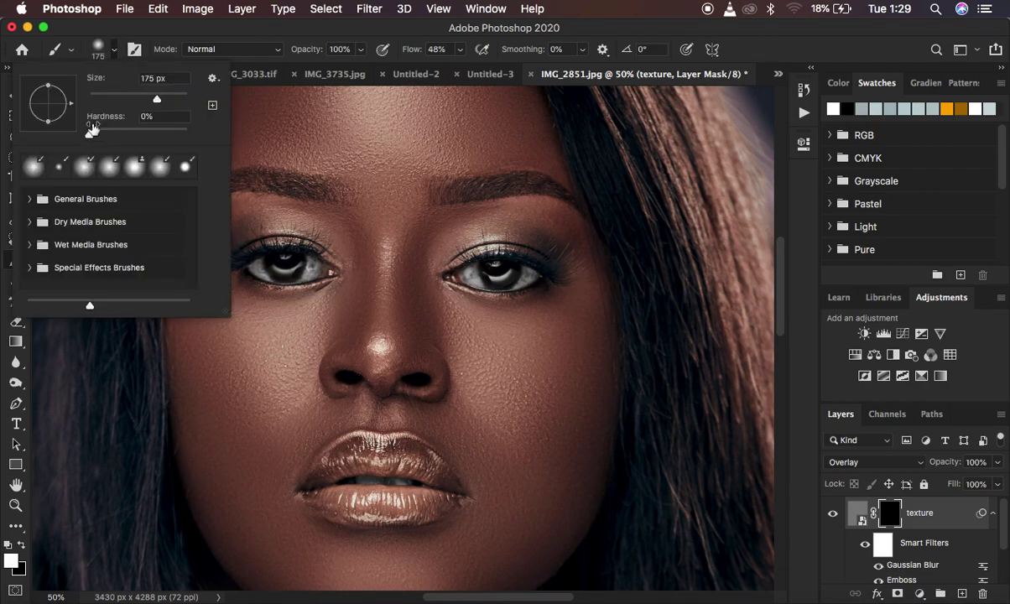
click(114, 52)
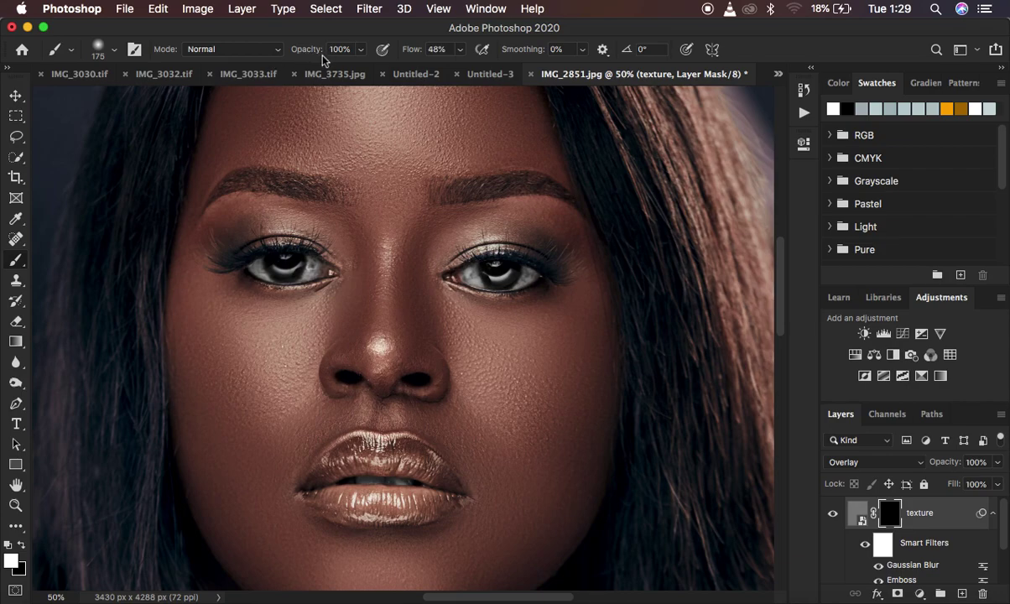
click(411, 52)
Step: Set white as the foreground colour and paint texture back onto both cheeks
drag(409, 54, 429, 54)
click(10, 546)
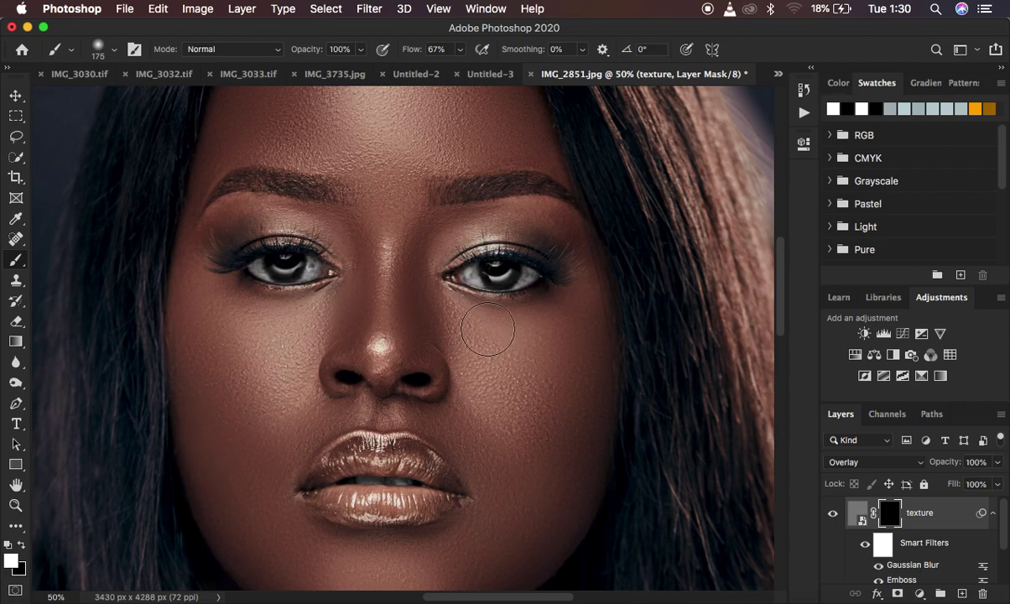
mouse_move(468, 332)
mouse_down()
mouse_move(528, 334)
mouse_move(564, 304)
mouse_move(573, 316)
mouse_move(547, 342)
mouse_move(485, 322)
mouse_move(507, 349)
mouse_move(557, 343)
mouse_up()
mouse_move(285, 326)
mouse_down()
mouse_move(234, 311)
mouse_move(203, 322)
mouse_move(272, 328)
mouse_move(244, 331)
mouse_move(208, 296)
mouse_move(223, 318)
mouse_move(277, 333)
mouse_move(314, 310)
mouse_up()
Step: At 46% flow, paint texture over the nose bridge, chin, left cheek and forehead hairline
key(bracketleft)
key(bracketleft)
key(bracketleft)
drag(411, 52, 369, 50)
mouse_move(362, 246)
mouse_down()
mouse_move(353, 336)
mouse_move(408, 289)
mouse_move(402, 346)
mouse_move(406, 259)
mouse_move(446, 224)
mouse_move(438, 235)
mouse_move(391, 221)
mouse_move(404, 205)
mouse_move(393, 203)
mouse_move(400, 235)
mouse_move(357, 185)
mouse_up()
scroll(512, 472, down, 5)
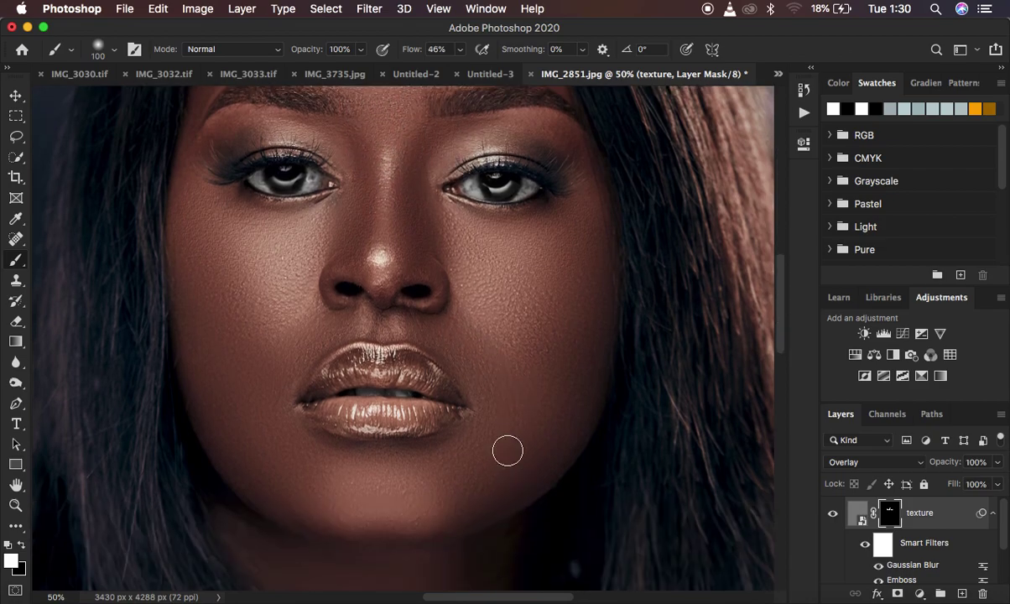
key(bracketright)
key(bracketright)
key(bracketright)
key(bracketright)
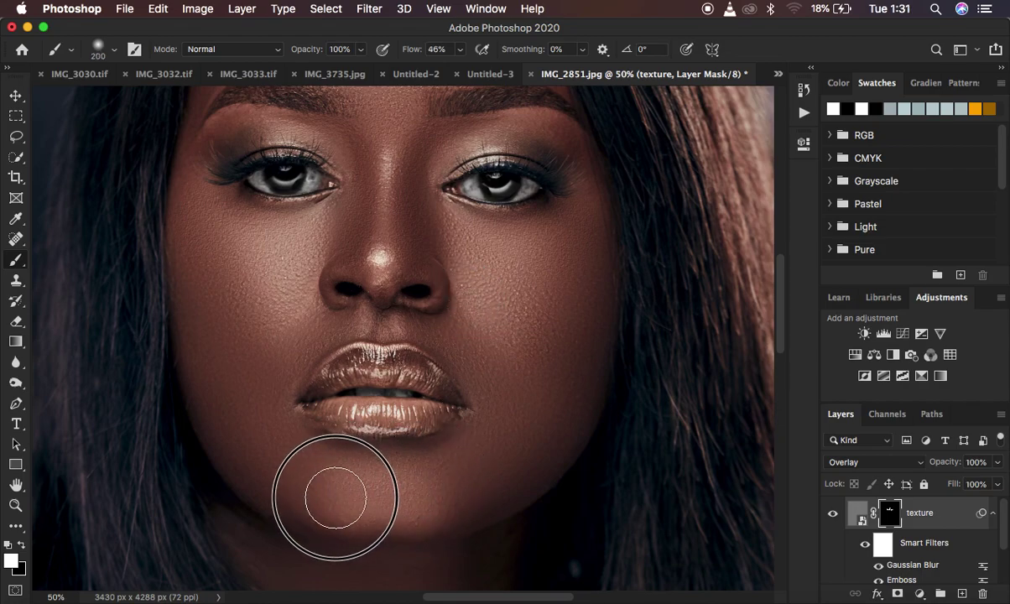
mouse_move(342, 461)
mouse_down()
mouse_move(343, 480)
mouse_move(313, 473)
mouse_up()
mouse_move(243, 394)
mouse_down()
mouse_move(230, 383)
mouse_move(234, 400)
mouse_move(225, 356)
mouse_up()
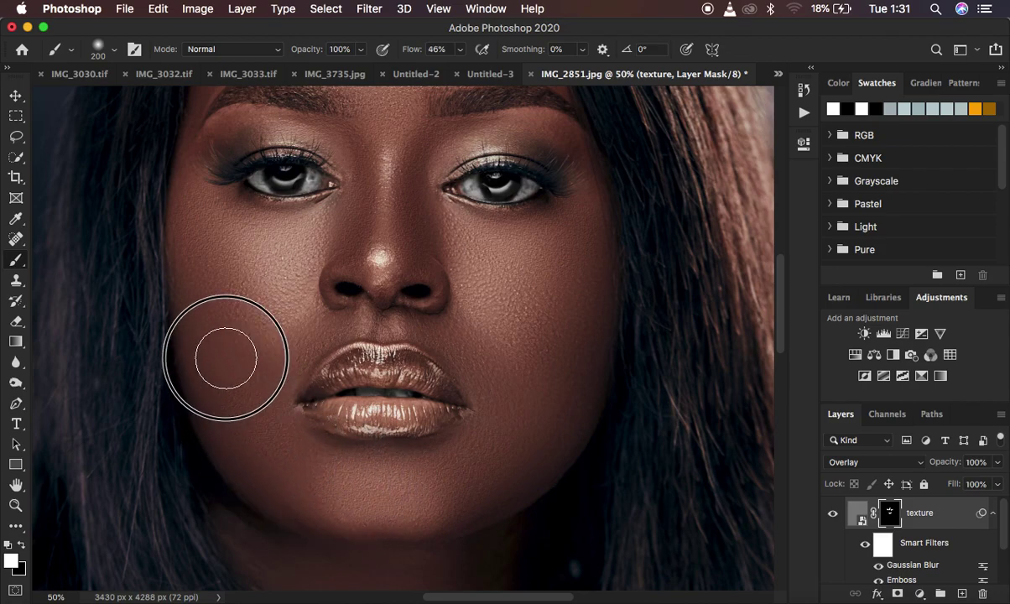
key(super+minus)
key(super+minus)
key(super+plus)
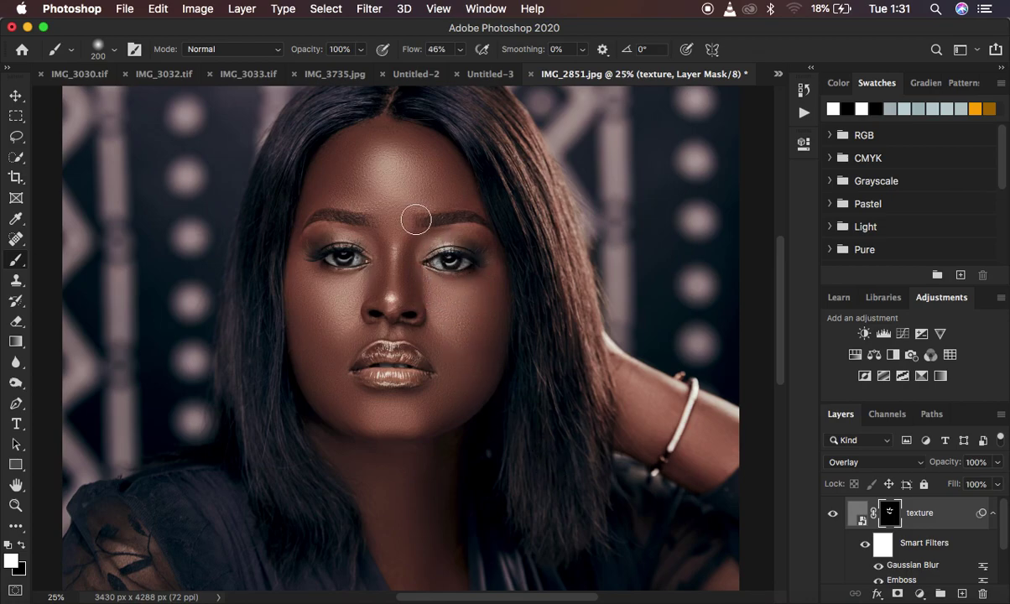
mouse_move(331, 168)
mouse_down()
mouse_move(365, 133)
mouse_move(398, 133)
mouse_move(363, 144)
mouse_move(328, 191)
mouse_move(349, 144)
mouse_move(390, 131)
mouse_move(435, 182)
mouse_up()
key(super+plus)
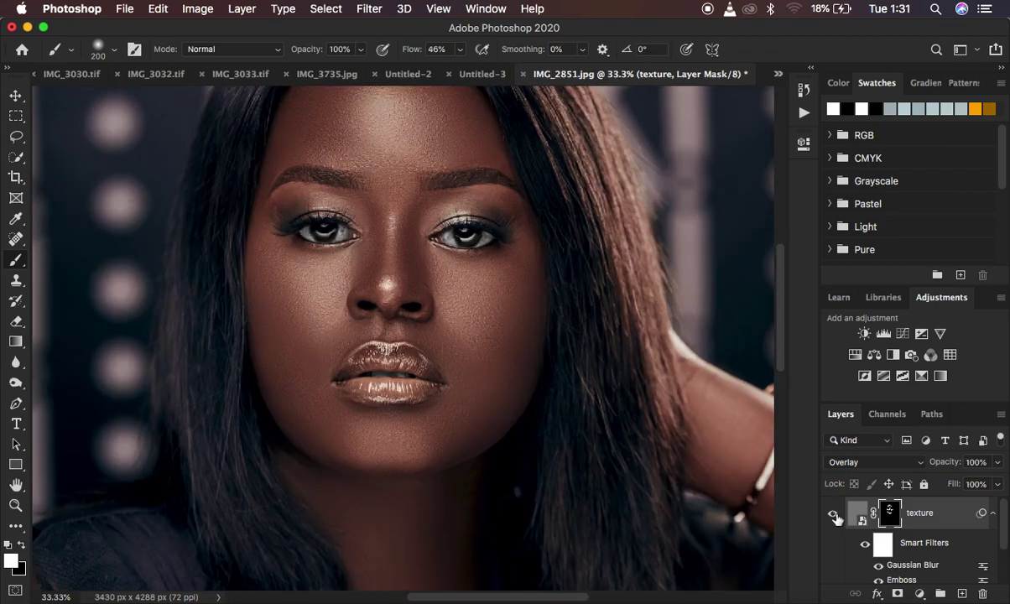
key(super+plus)
click(832, 518)
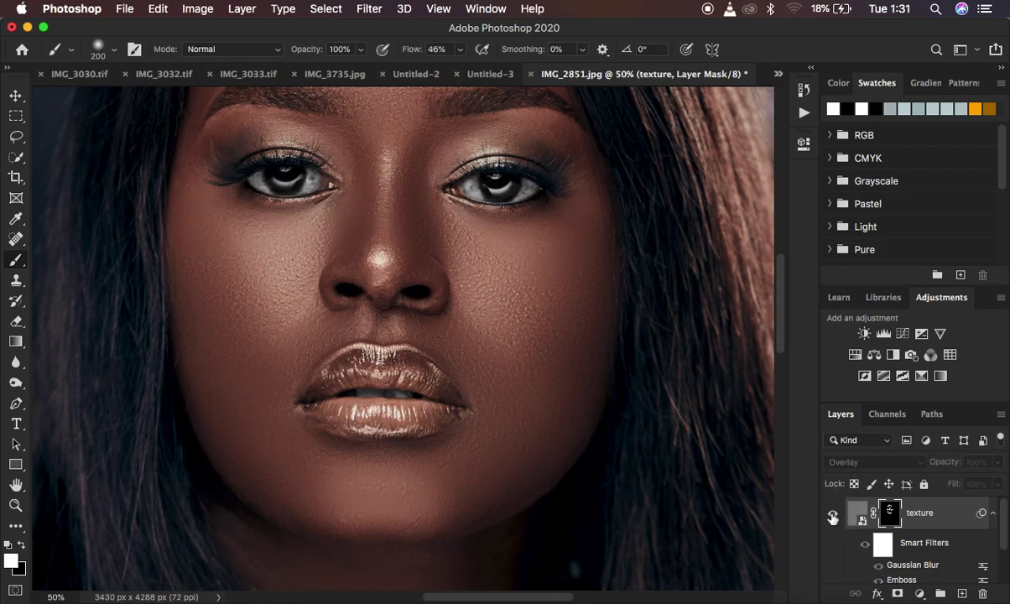
click(833, 518)
click(833, 518)
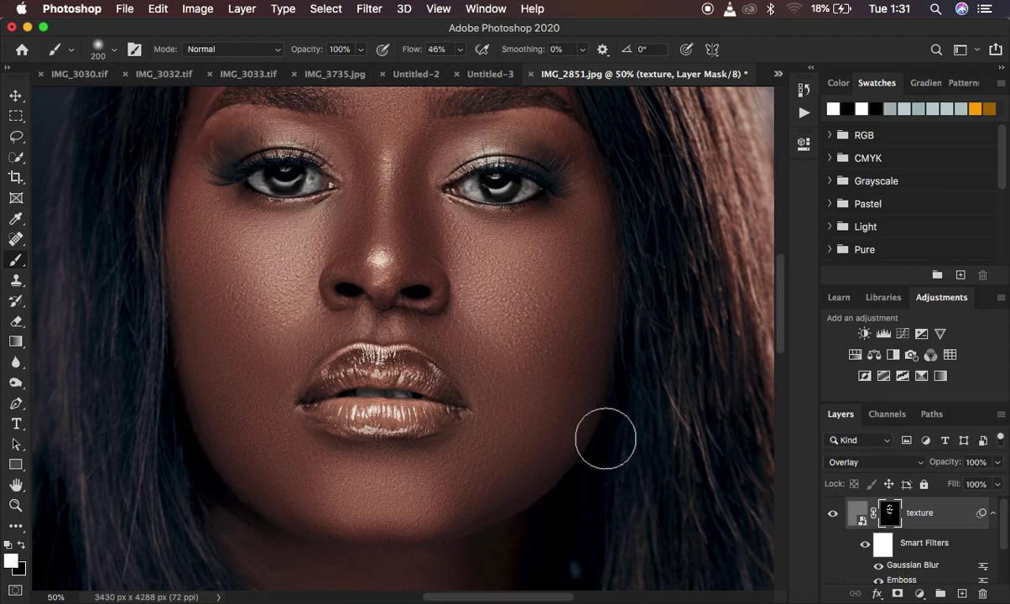
key(super+minus)
key(super+minus)
key(super+minus)
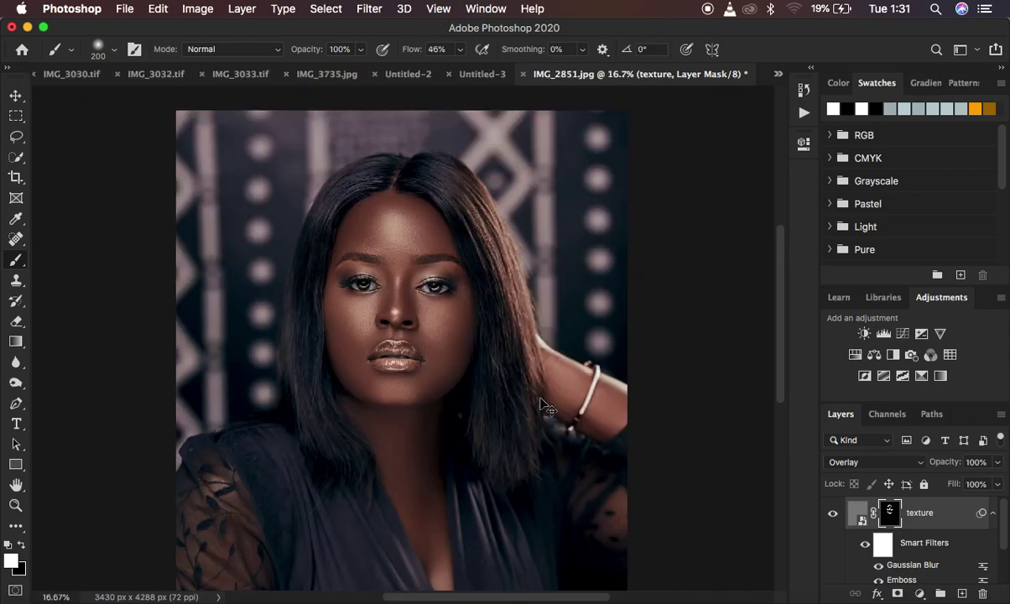